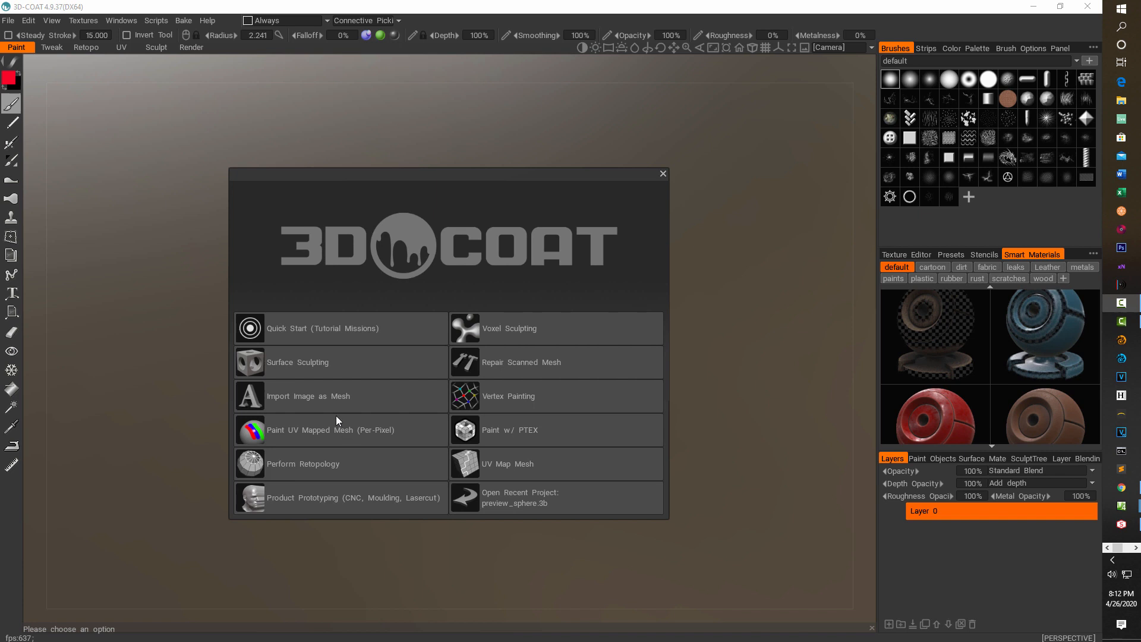
Step: Start a Paint UV Mapped Mesh (Per-Pixel) project with the sample preview sphere on its stand, framed whole in the viewport
left_click(351, 429)
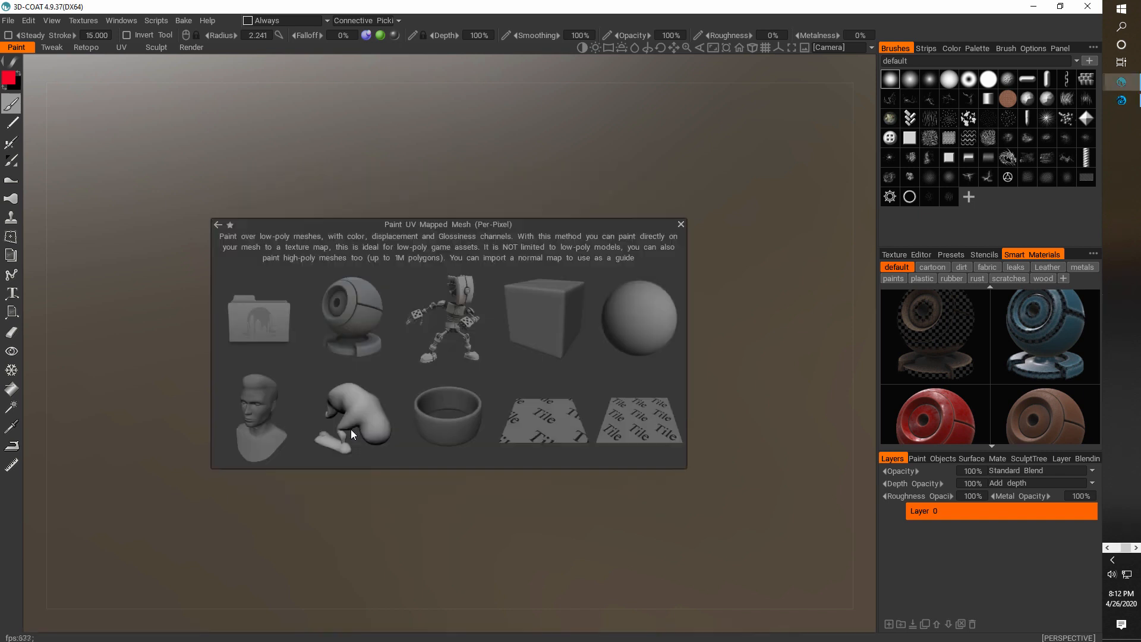
left_click(359, 316)
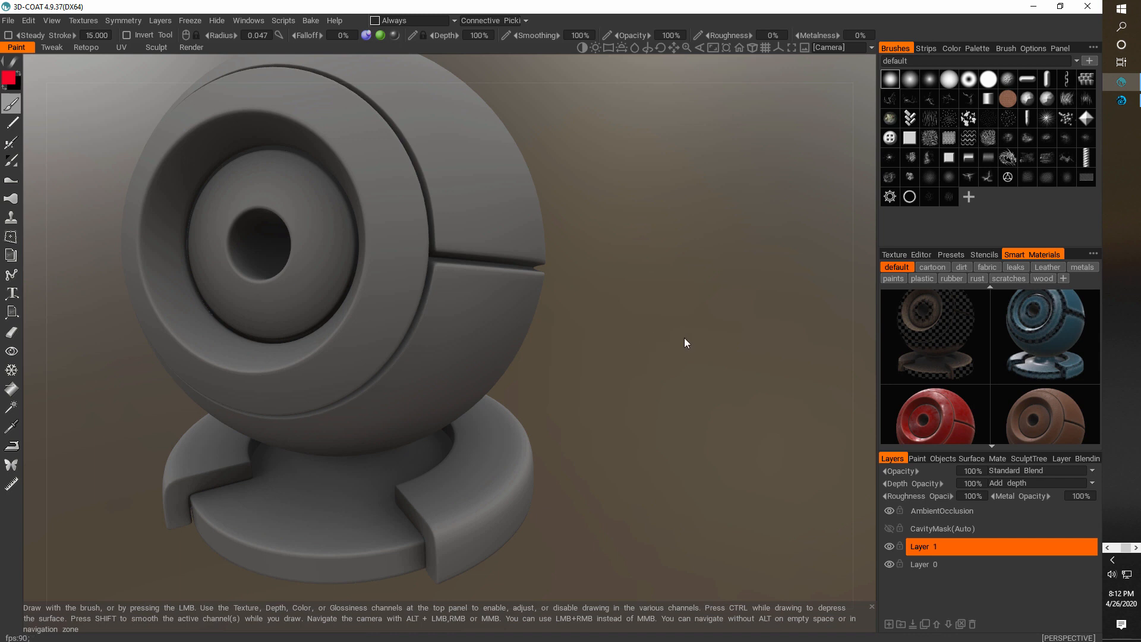
right_click_drag(684, 343, 615, 337)
middle_click_drag(615, 337, 677, 349)
left_click_drag(660, 348, 642, 379)
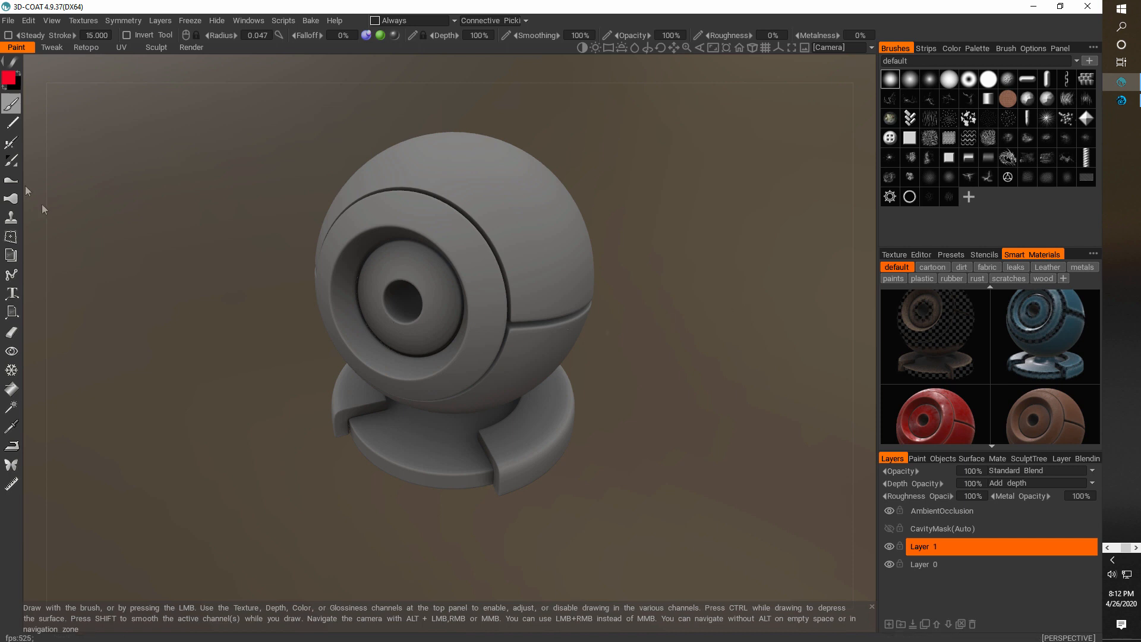
Step: Airbrush the glossy red default smart material over the front of the sphere and its stand, using a brush radius of about 2.091
left_click(12, 148)
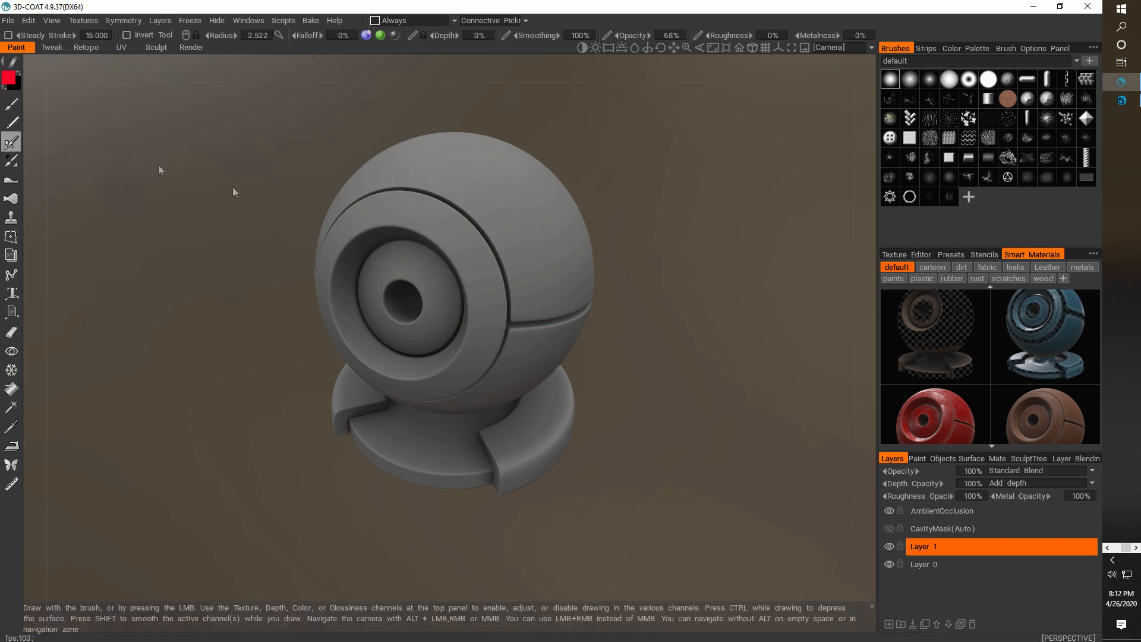
left_click(958, 427)
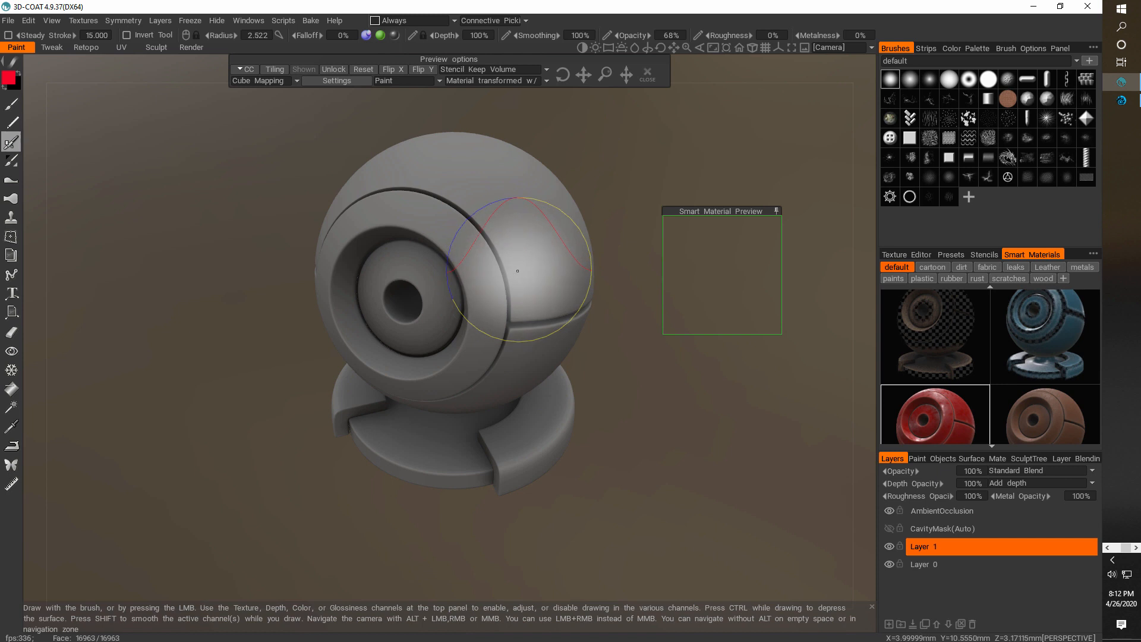
scroll(520, 270, "down", 3)
scroll(523, 277, "up", 3)
scroll(522, 284, "down", 3)
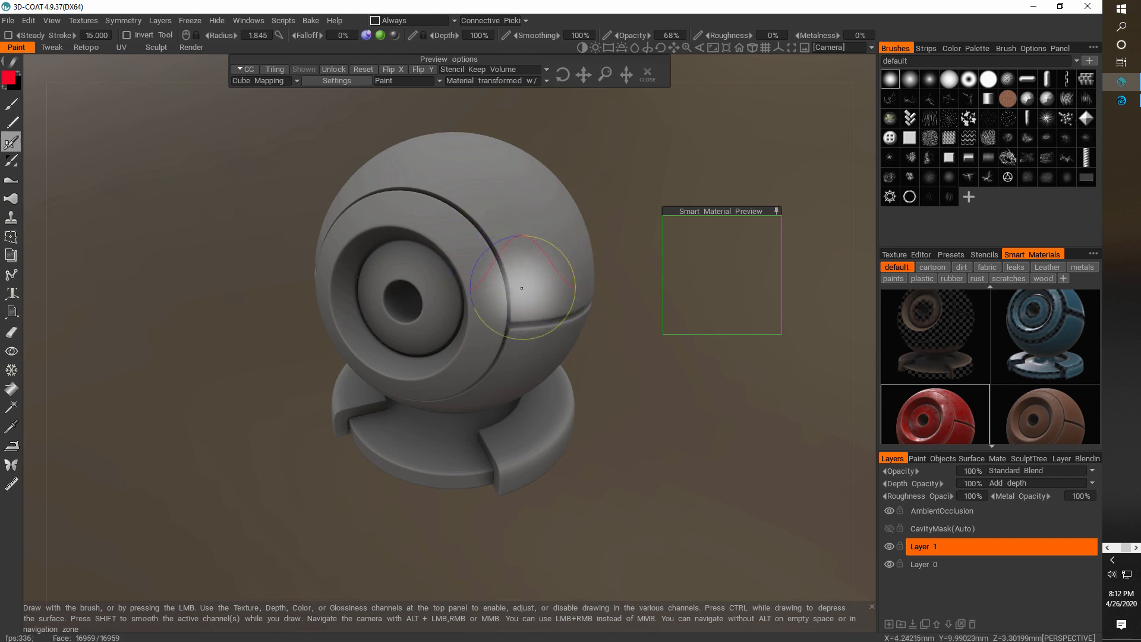
scroll(521, 286, "up", 1)
mouse_move(516, 280)
left_mouse_down()
mouse_move(492, 260)
mouse_move(510, 300)
mouse_move(537, 236)
left_mouse_up()
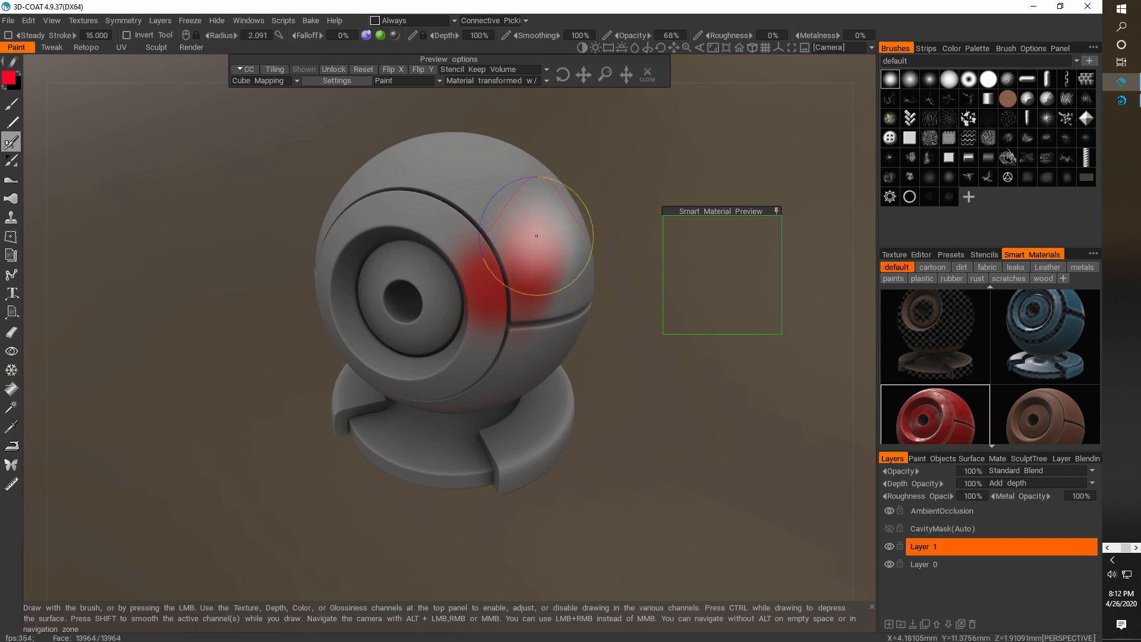
right_click_drag(536, 236, 542, 301)
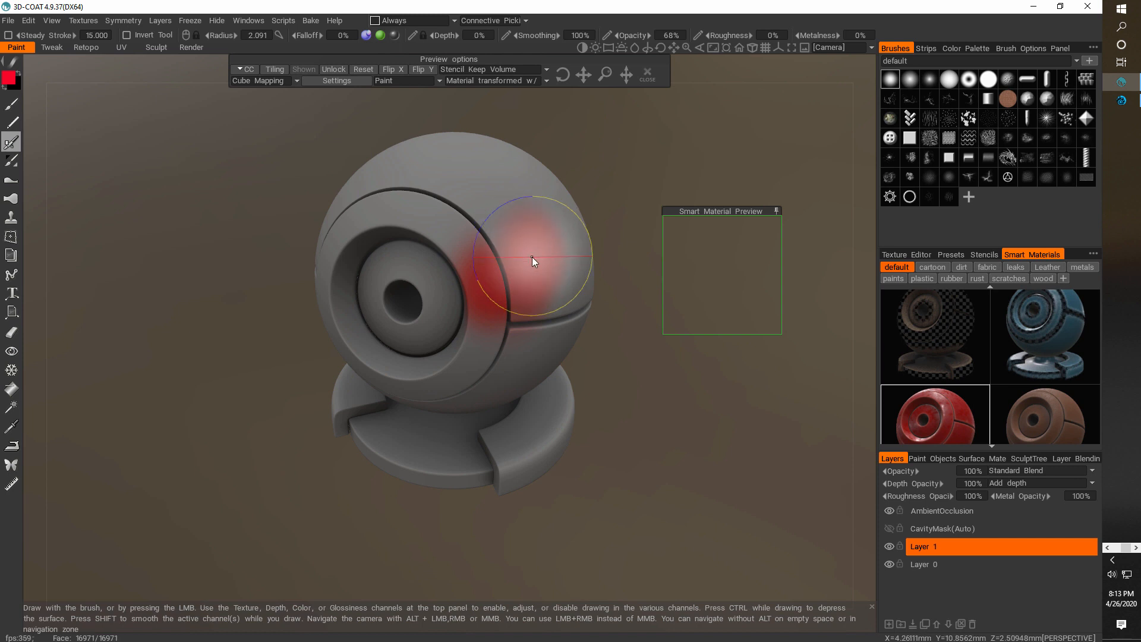
mouse_move(531, 251)
left_mouse_down()
mouse_move(368, 214)
mouse_move(517, 178)
mouse_move(305, 157)
left_mouse_up()
mouse_move(416, 226)
left_mouse_down()
mouse_move(354, 279)
mouse_move(431, 270)
mouse_move(428, 306)
mouse_move(463, 157)
mouse_move(568, 238)
mouse_move(535, 369)
mouse_move(421, 412)
mouse_move(522, 333)
mouse_move(505, 274)
mouse_move(381, 172)
mouse_move(325, 272)
mouse_move(425, 357)
mouse_move(452, 416)
mouse_move(363, 452)
mouse_move(399, 439)
mouse_move(535, 440)
mouse_move(570, 321)
mouse_move(544, 440)
mouse_move(528, 188)
mouse_move(467, 150)
mouse_move(535, 188)
mouse_move(578, 372)
mouse_move(495, 254)
mouse_move(392, 214)
mouse_move(336, 273)
mouse_move(393, 356)
mouse_move(427, 269)
mouse_move(330, 267)
mouse_move(394, 471)
mouse_move(318, 386)
mouse_move(534, 487)
mouse_move(494, 404)
mouse_move(559, 256)
mouse_move(402, 161)
mouse_move(527, 271)
mouse_move(531, 194)
mouse_move(566, 265)
mouse_move(449, 406)
mouse_move(363, 257)
mouse_move(475, 286)
mouse_move(389, 412)
mouse_move(477, 438)
left_mouse_up()
mouse_move(630, 218)
left_mouse_down()
mouse_move(651, 288)
mouse_move(616, 235)
mouse_move(657, 179)
mouse_move(614, 199)
mouse_move(626, 220)
left_mouse_up()
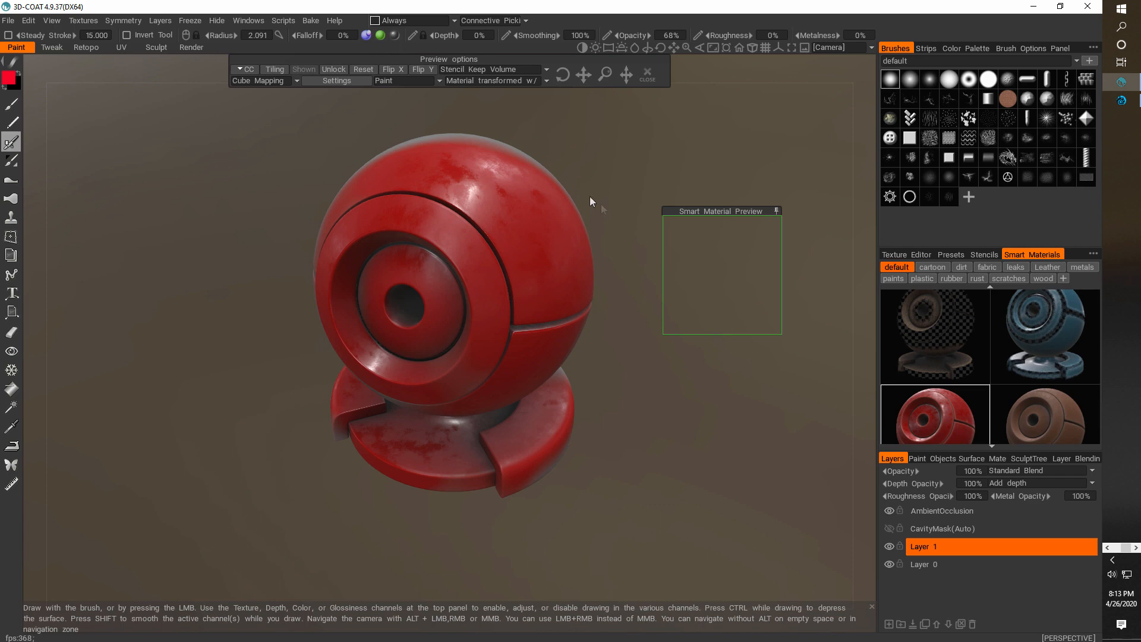
Step: Export the painted object and its textures with the Pbr (metalness) preset, saving to the Desktop as test12 in lwo format
left_click(9, 20)
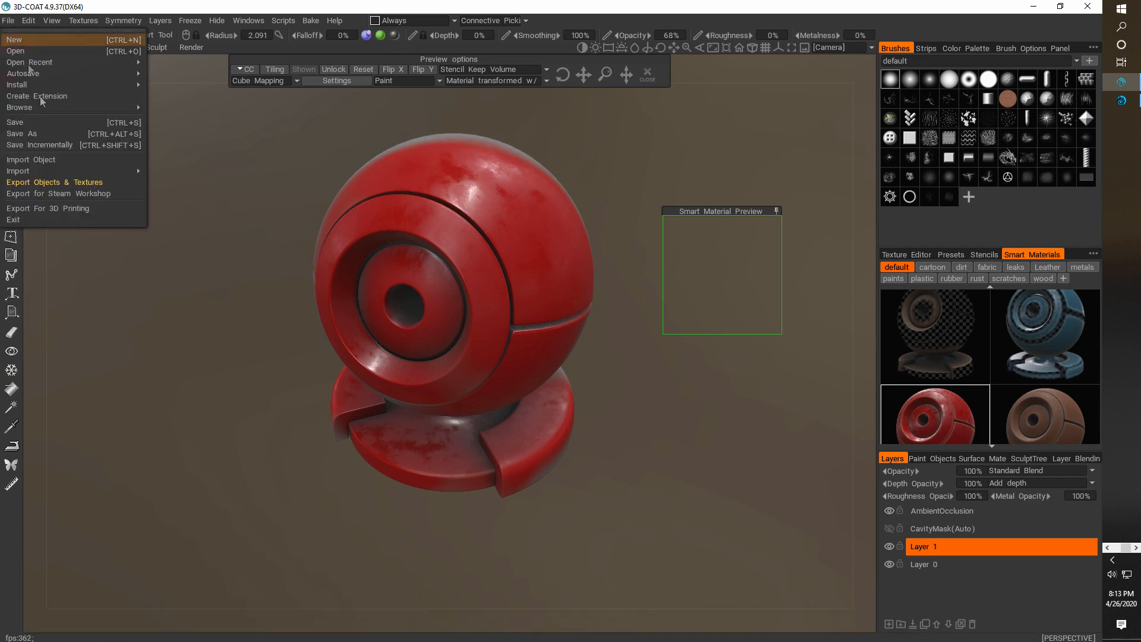
left_click(73, 183)
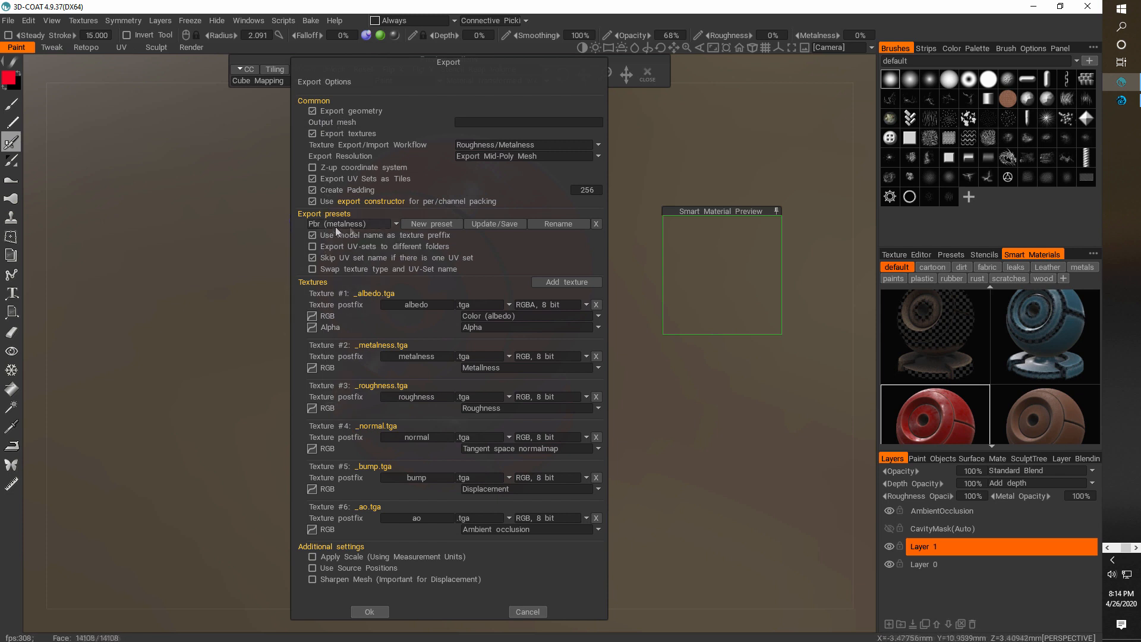
left_click(375, 611)
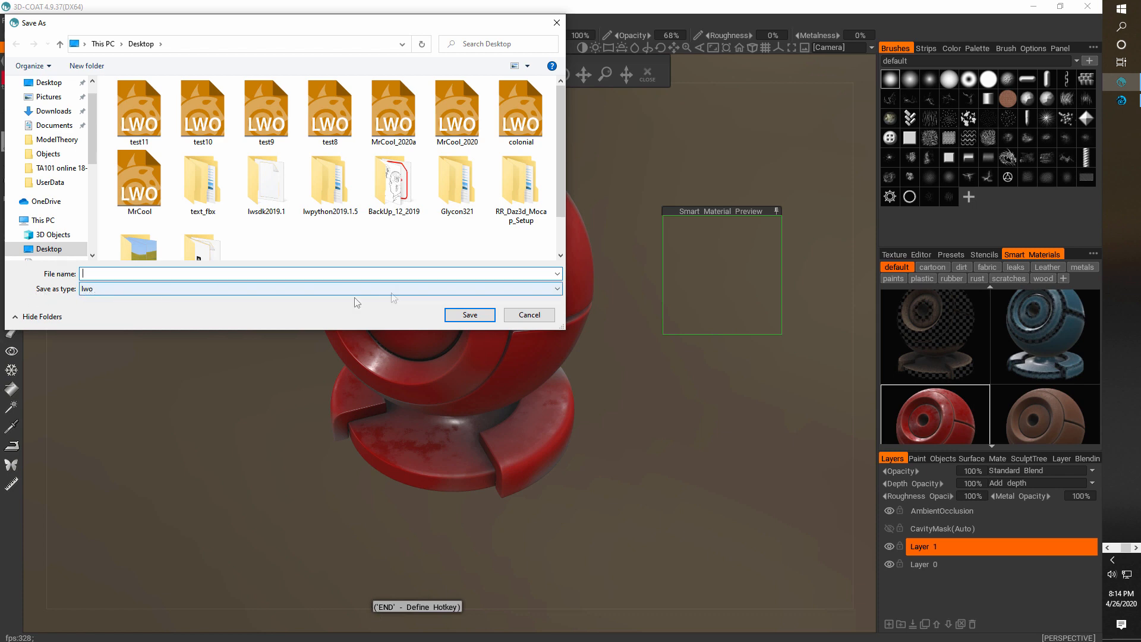
left_click(555, 289)
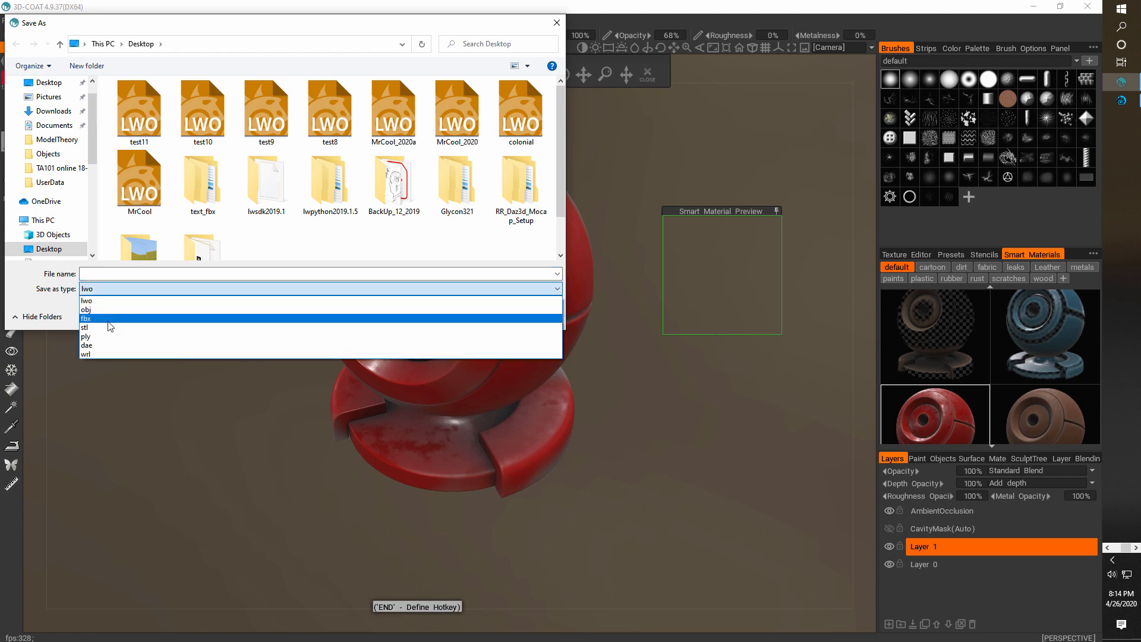
left_click(119, 292)
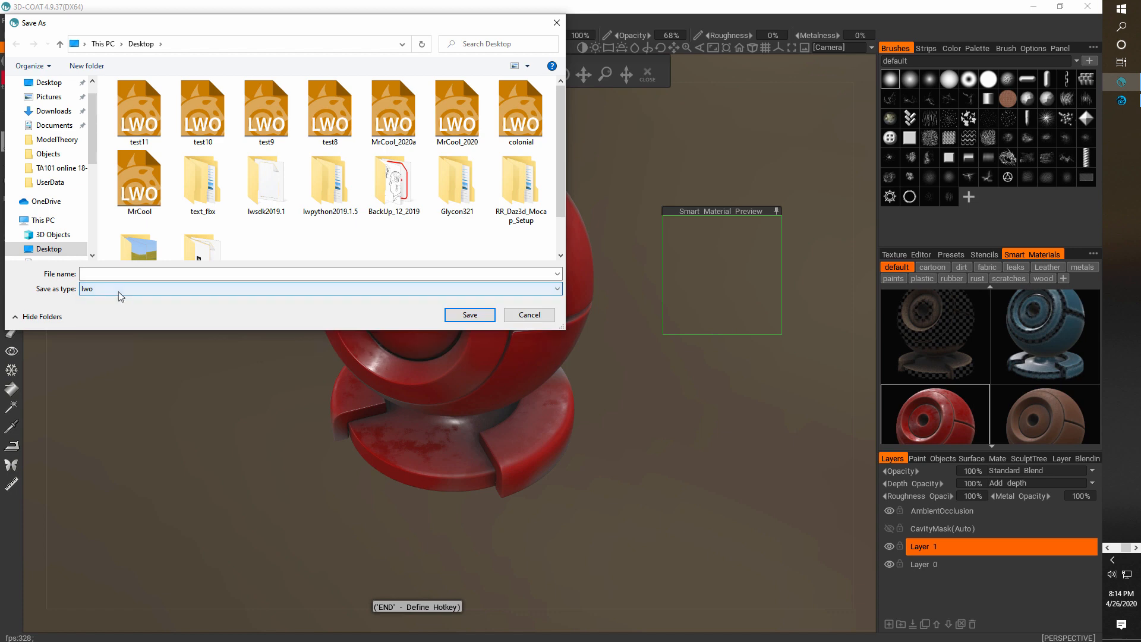
left_click(116, 273)
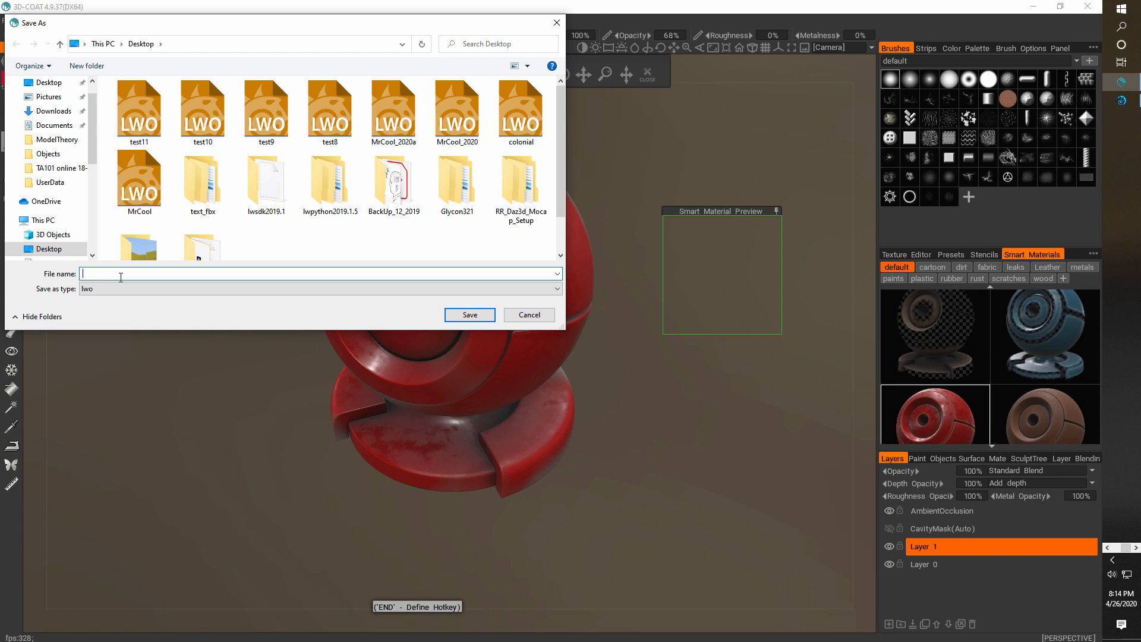
type("test12")
left_click(475, 314)
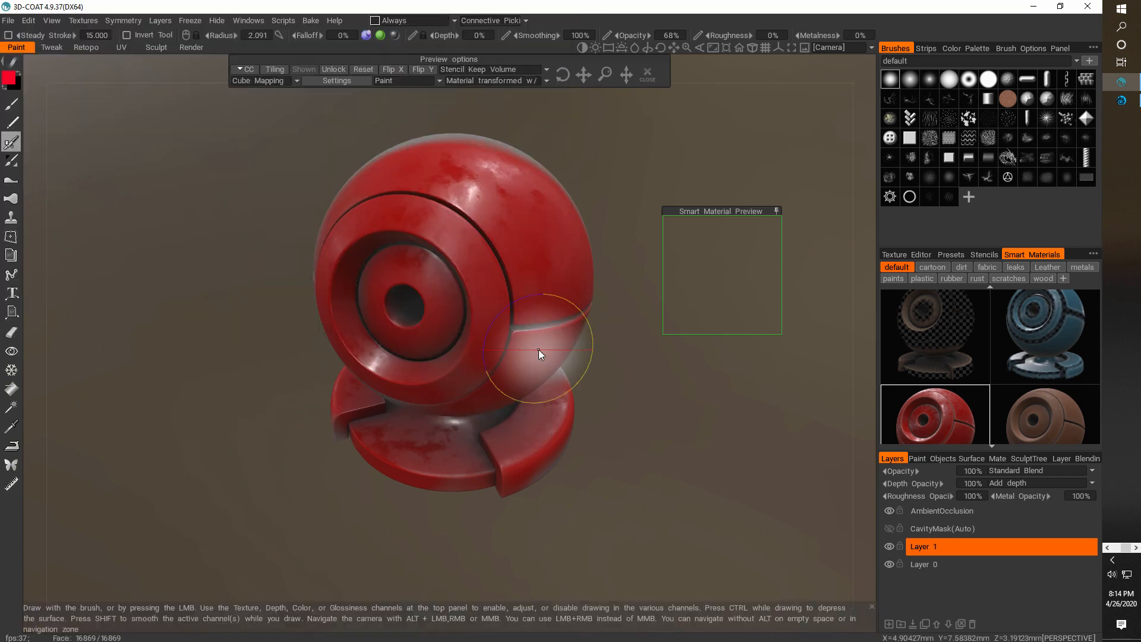
Step: Switch to LightWave Layout and load the test12 object from the Desktop
left_click(1121, 101)
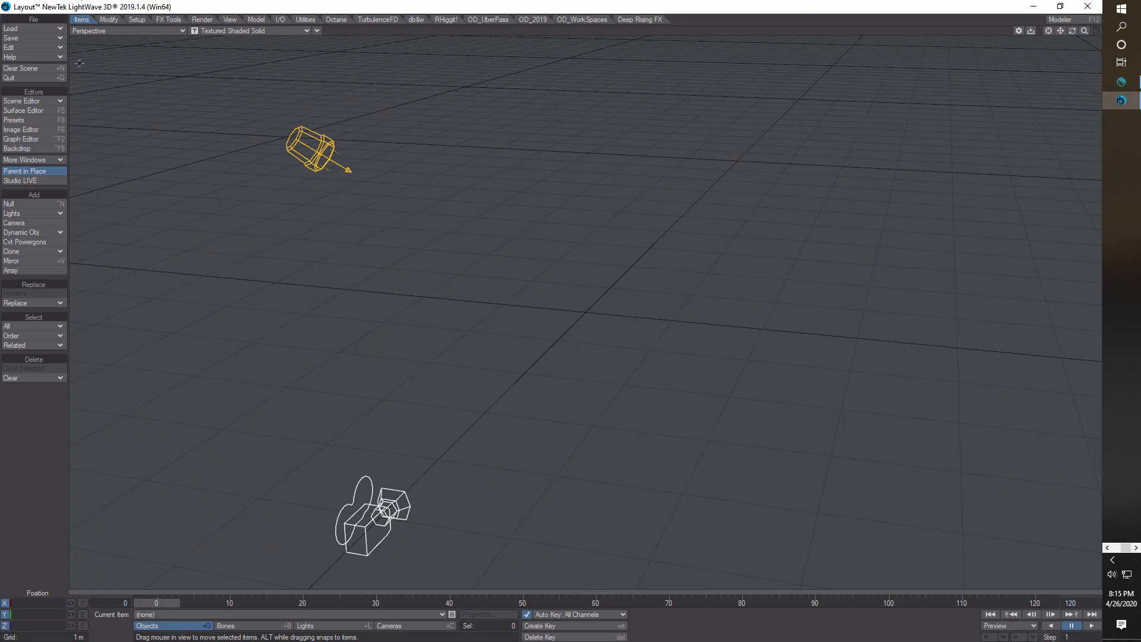
left_click(49, 34)
left_click(50, 122)
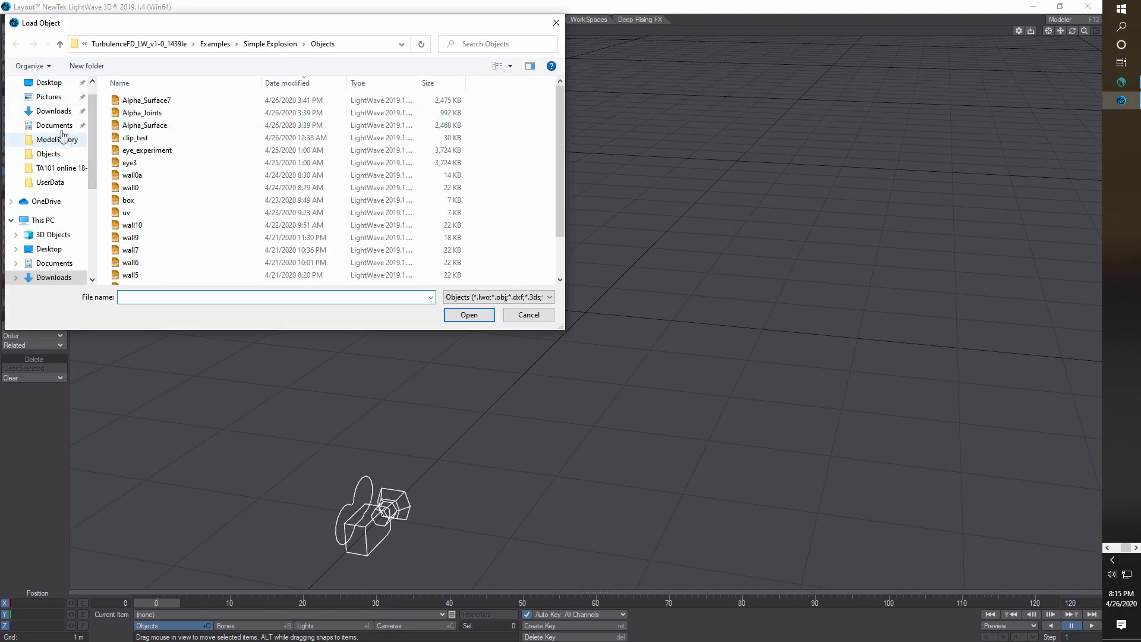
left_click(59, 86)
left_click(146, 117)
left_click(484, 316)
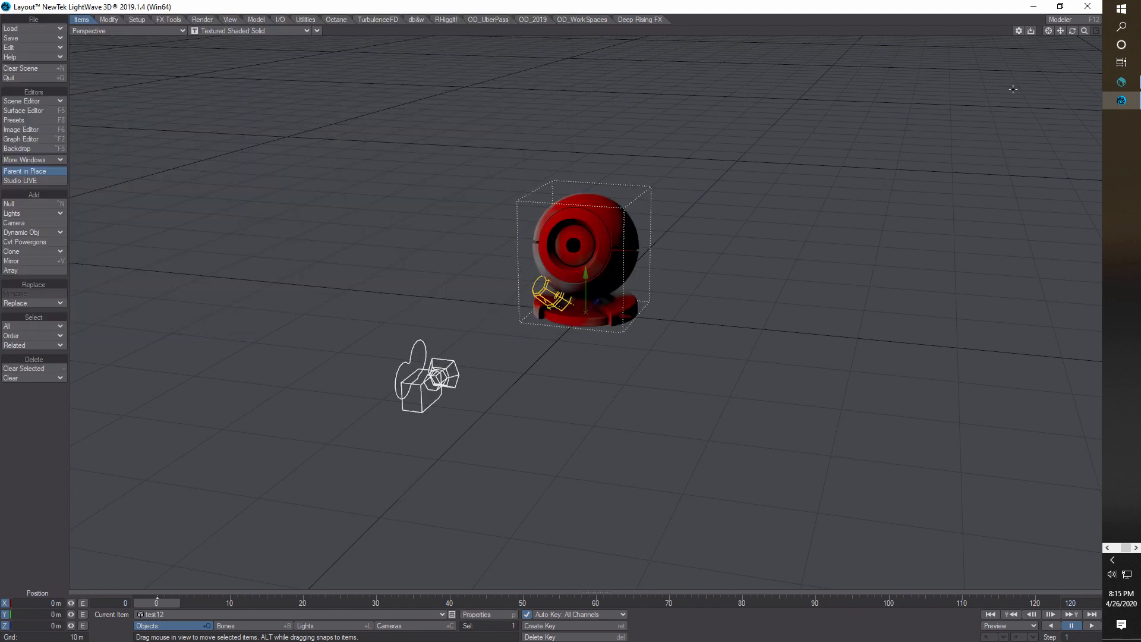
Step: Frame a closer view of the model's red front and match the selected camera to the viewport perspective
left_click_drag(1084, 31, 1118, 32)
mouse_move(1073, 31)
left_mouse_down()
mouse_move(1016, 34)
mouse_move(1085, 30)
mouse_move(1038, 34)
mouse_move(1074, 29)
mouse_move(1062, 34)
left_mouse_up()
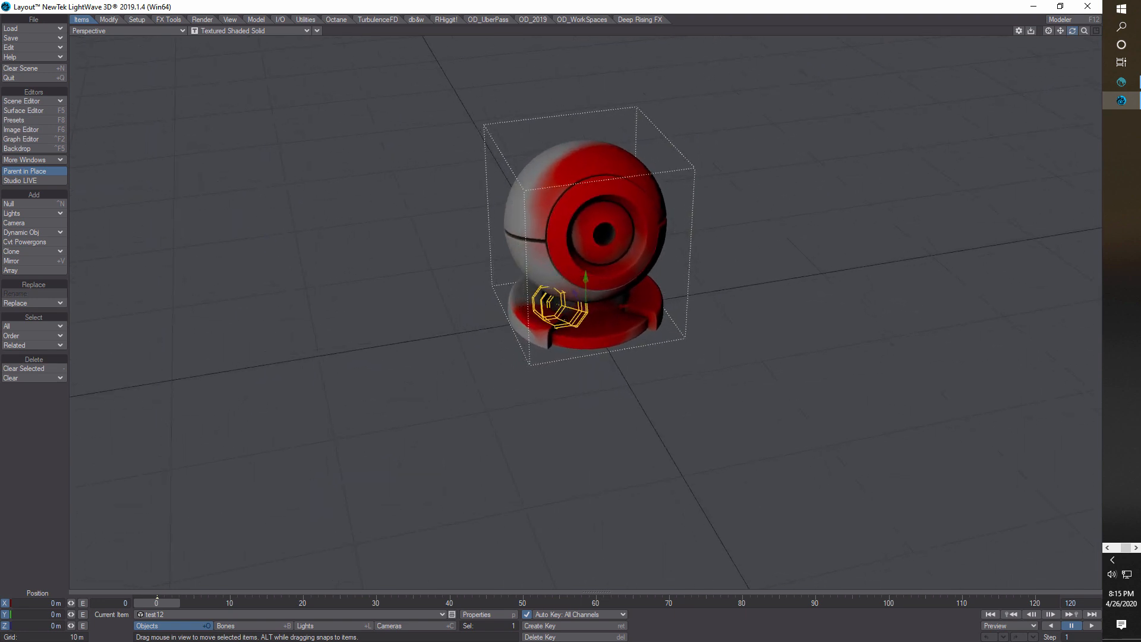
mouse_move(1081, 32)
left_mouse_down()
mouse_move(1068, 40)
mouse_move(1091, 29)
mouse_move(1062, 42)
mouse_move(1081, 34)
left_mouse_up()
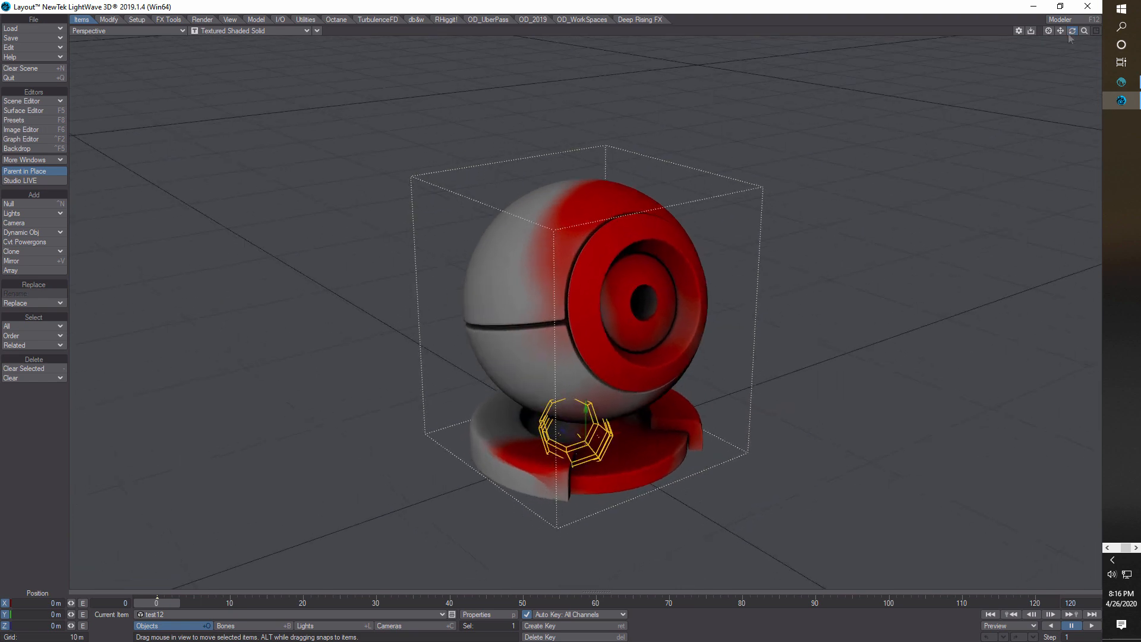
left_click(317, 31)
mouse_move(344, 190)
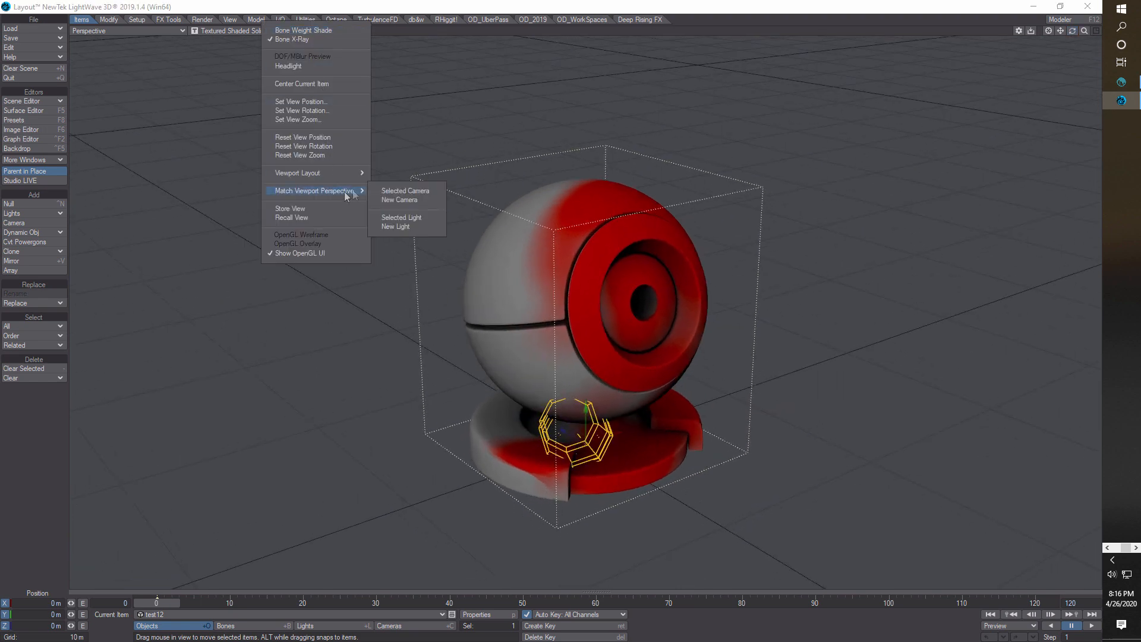
left_click(419, 193)
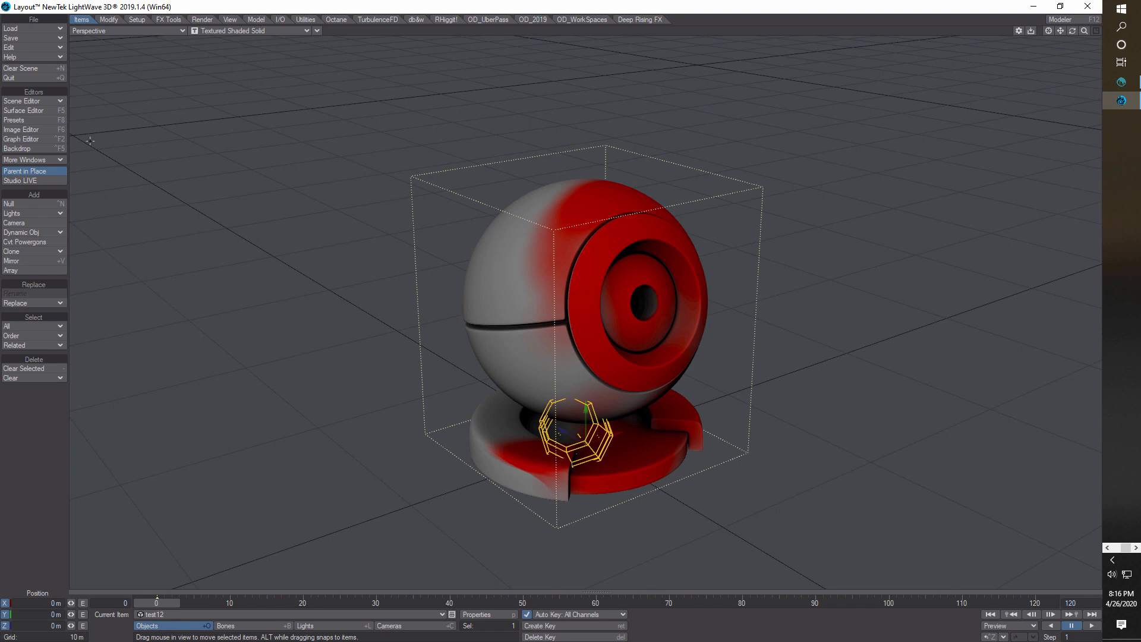
Step: Open the initialShadingGroup surface in the Surface Editor and bring up its node graph
left_click(27, 110)
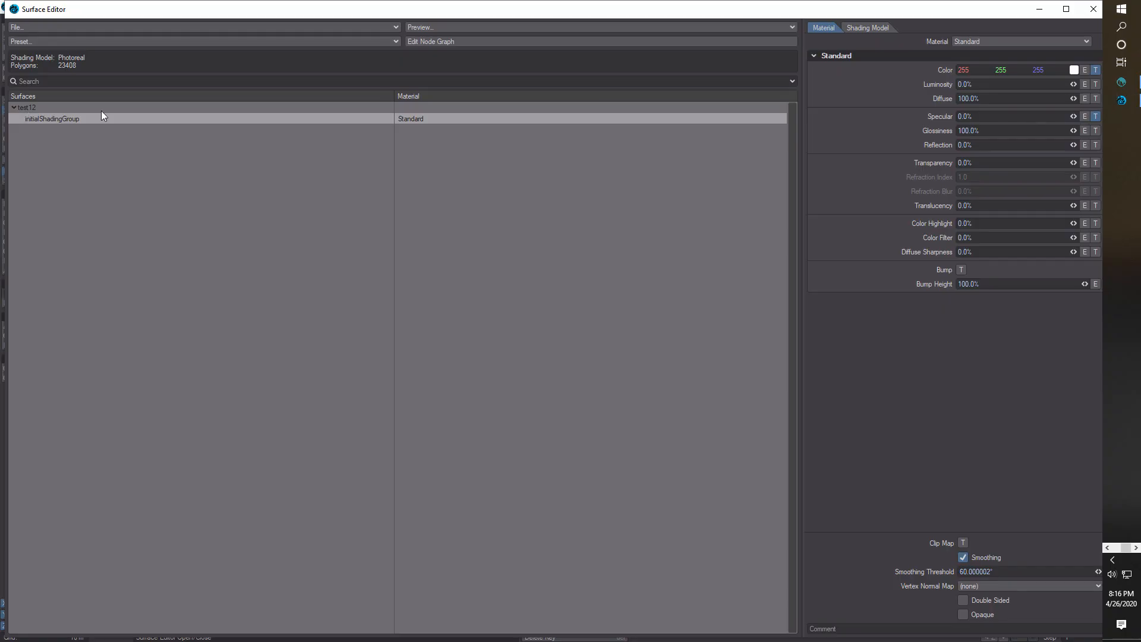
left_click_drag(767, 5, 772, 208)
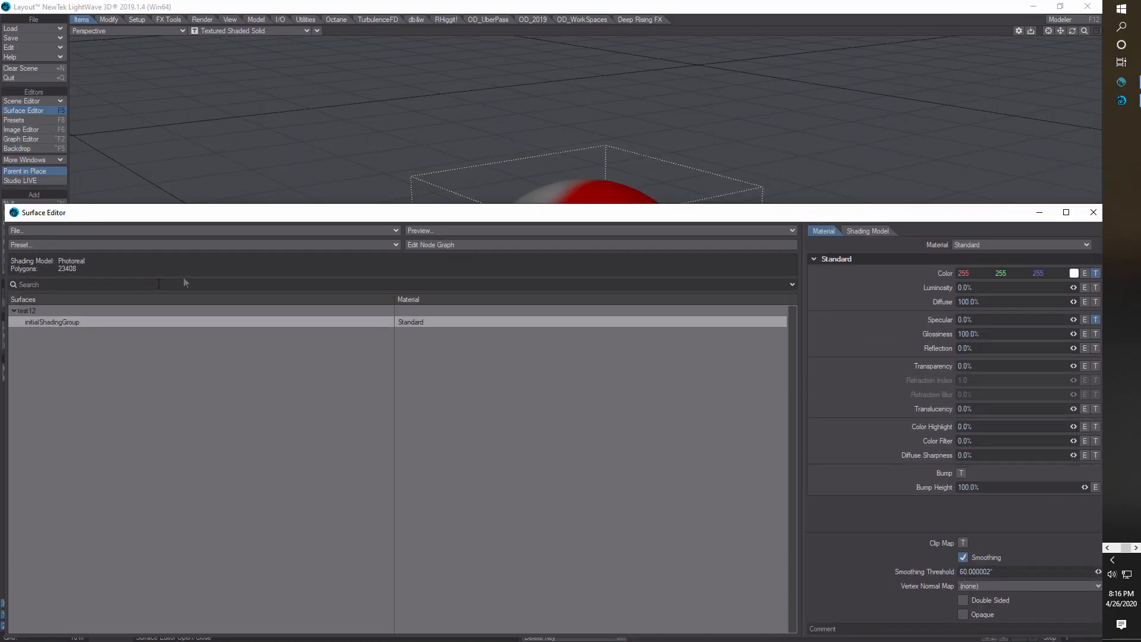
left_click_drag(8, 354, 380, 354)
left_click_drag(662, 215, 546, 226)
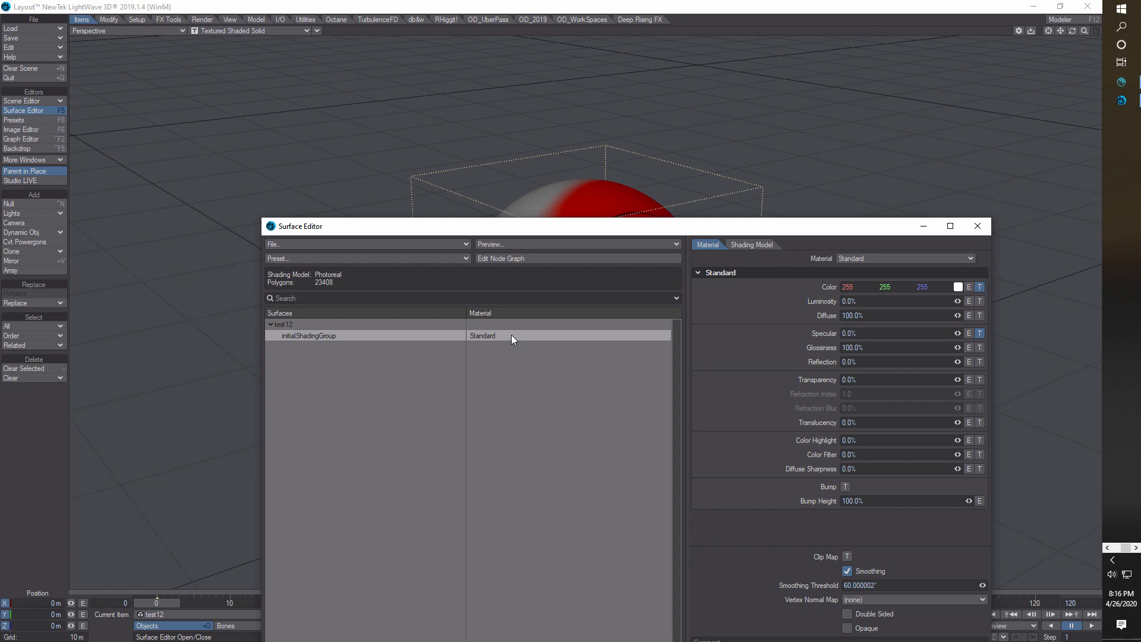
left_click(548, 261)
left_click_drag(707, 10, 725, 76)
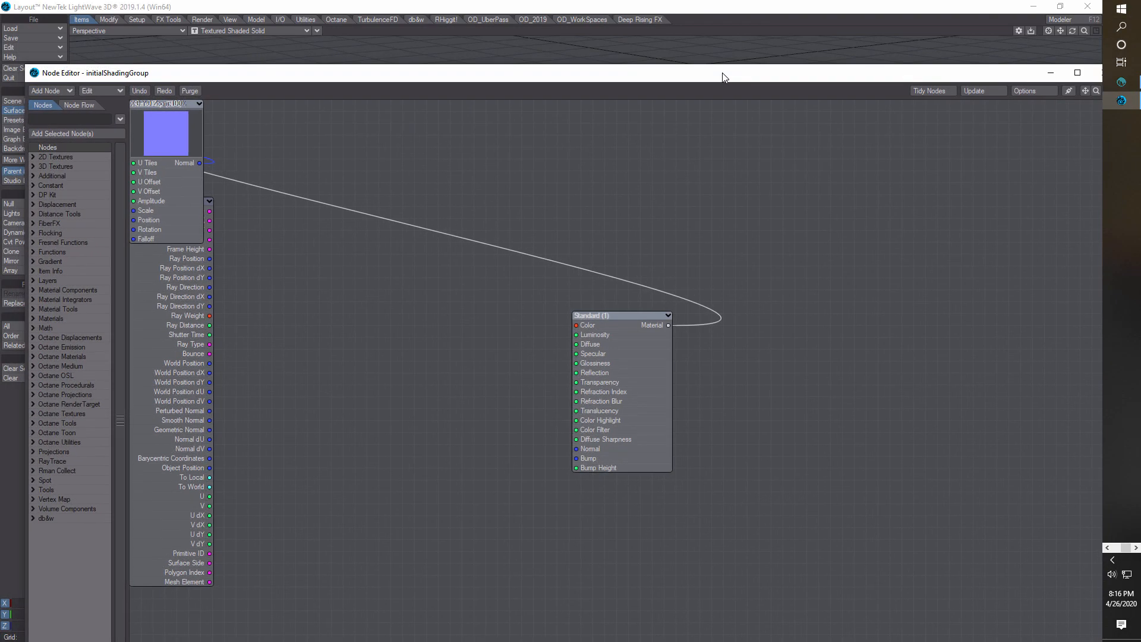
Step: Spread the overlapping nodes out, placing the surface output beyond the Standard node and NormalMap above it
left_click_drag(214, 210, 736, 245)
left_click_drag(174, 161, 956, 356)
left_click_drag(714, 262, 678, 274)
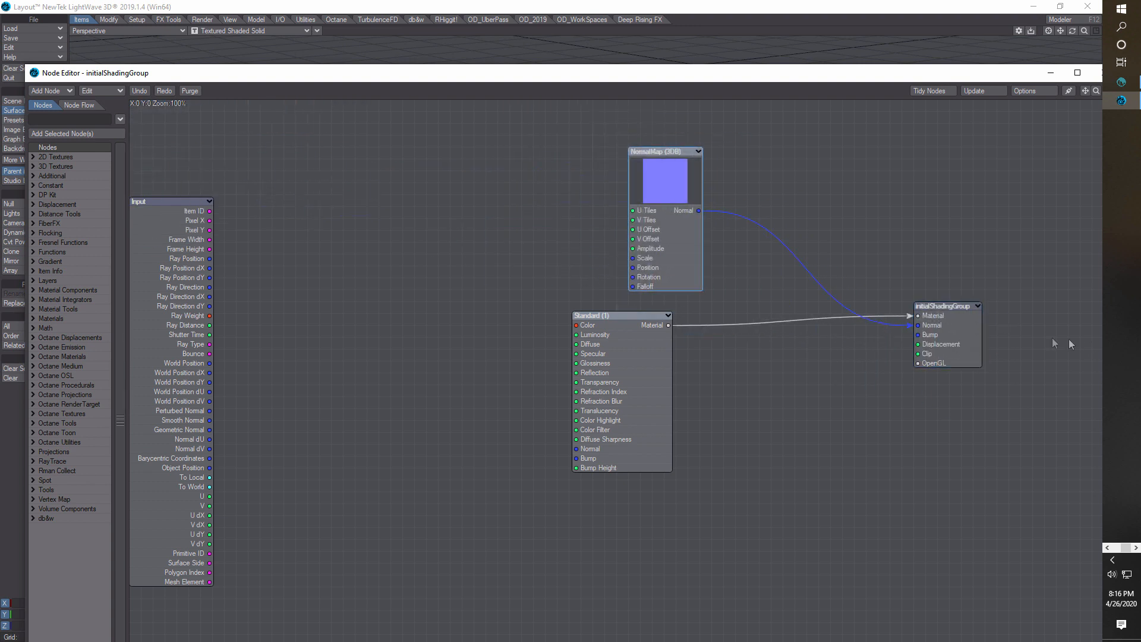
left_click(958, 340)
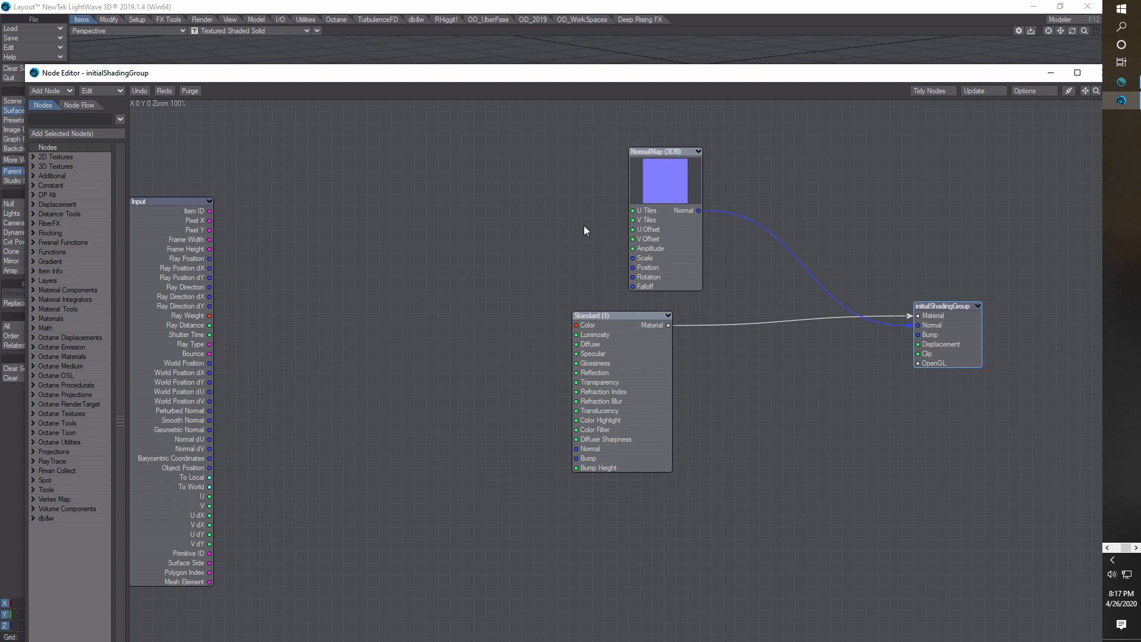
Step: Check the Standard node's Color image texture, remove its Color and Specular textures, and close its attributes and the Surface Editor
double_click(641, 369)
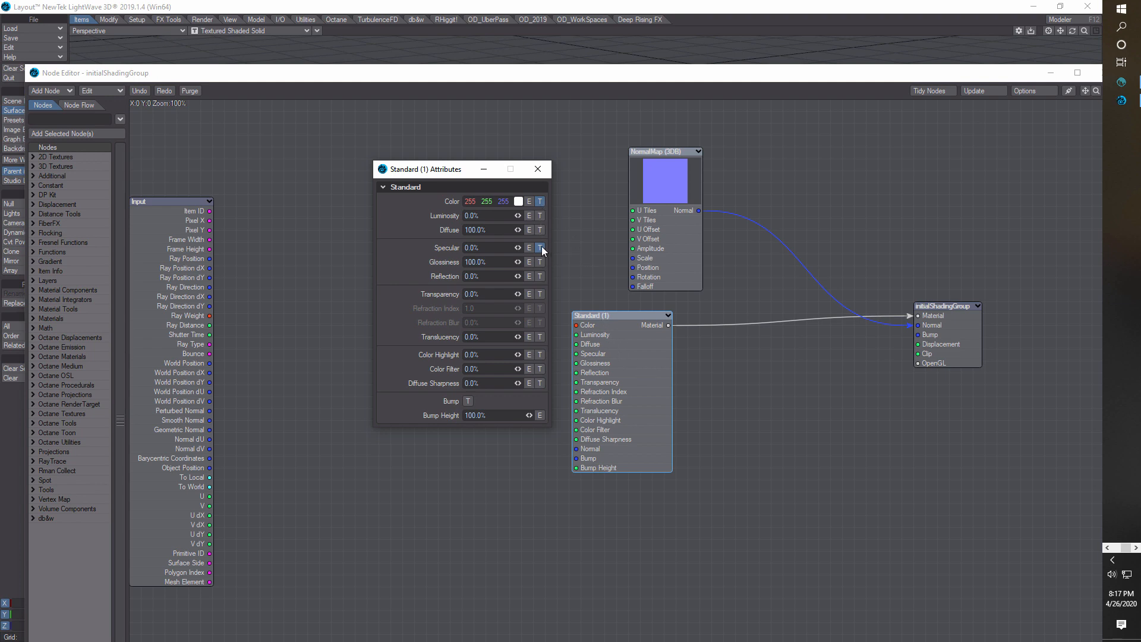
left_click(540, 202)
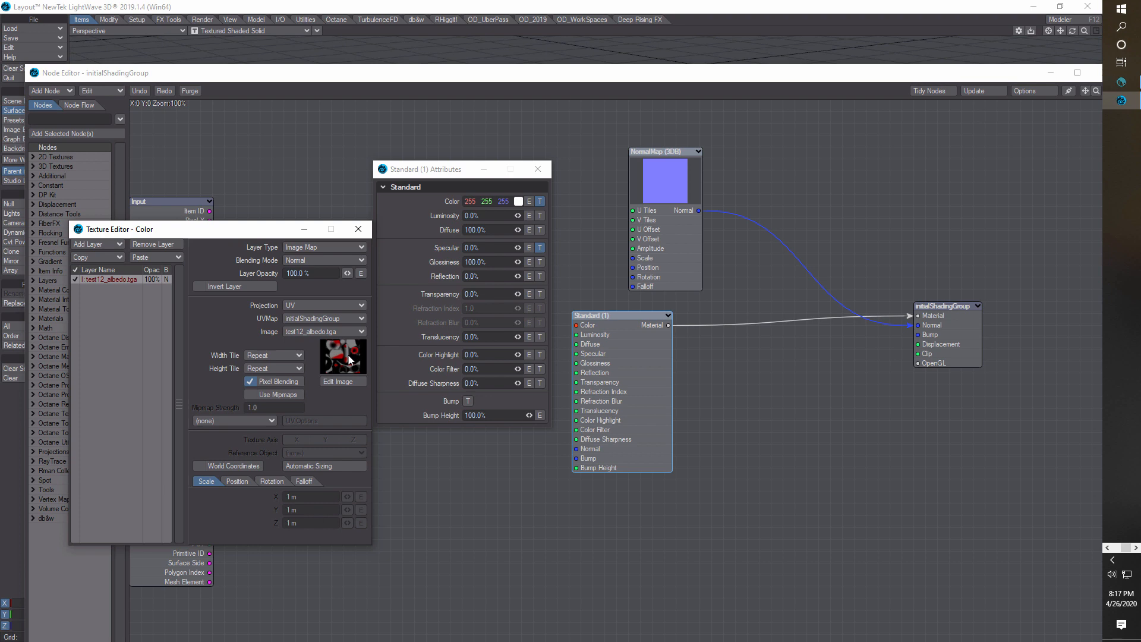
left_click(357, 223)
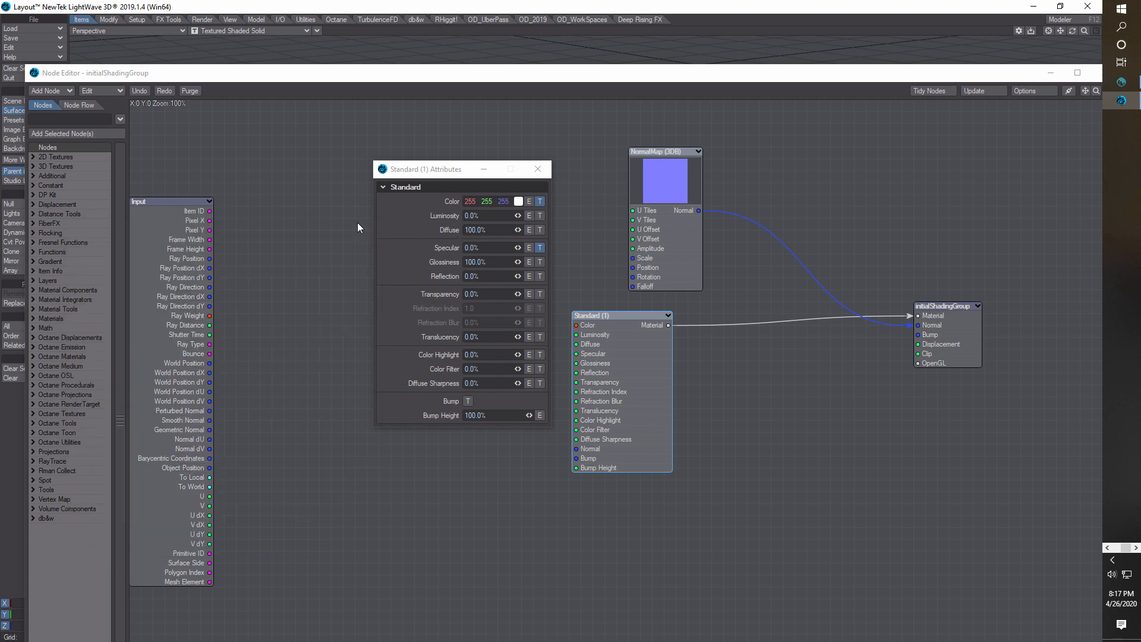
left_click(541, 202)
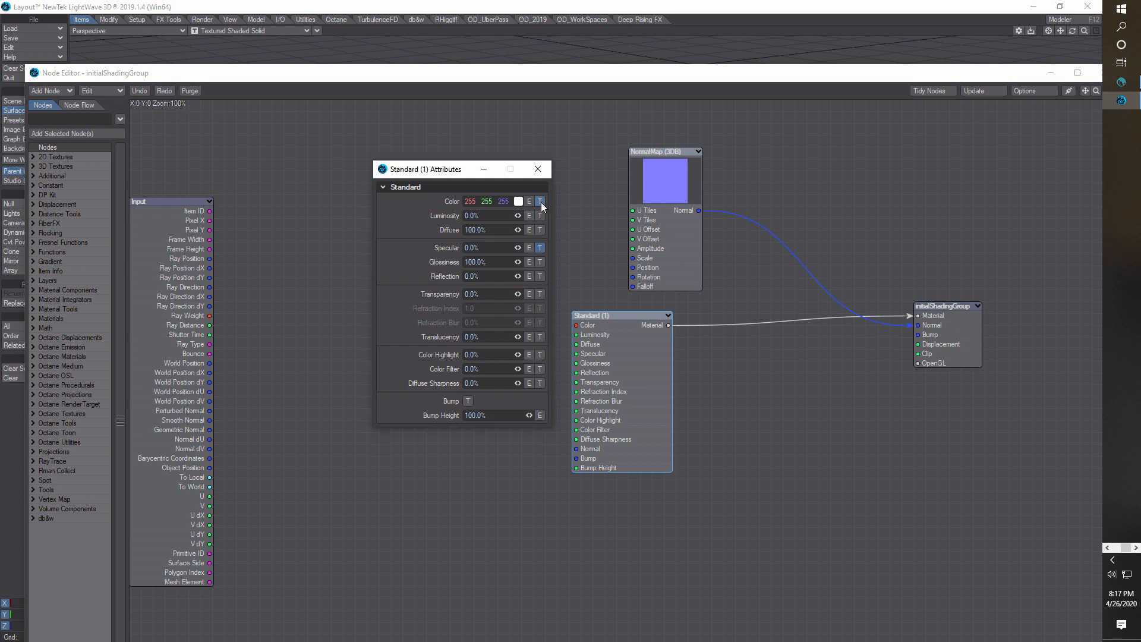
left_click(540, 248, "shift")
left_click_drag(607, 72, 579, 382)
left_click(978, 226)
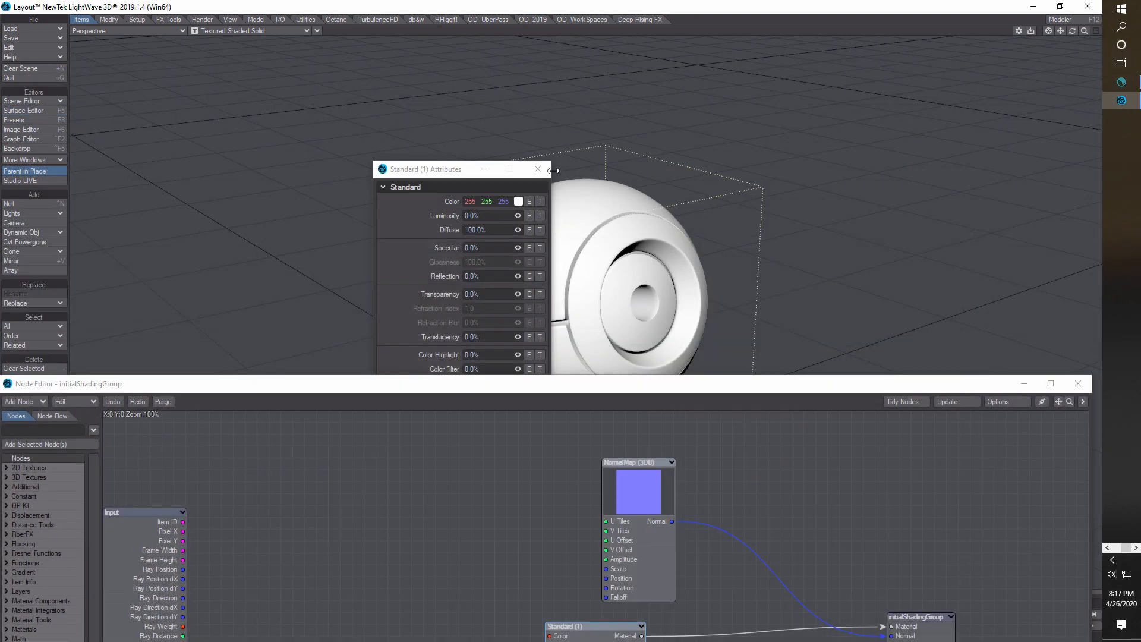
left_click(538, 169)
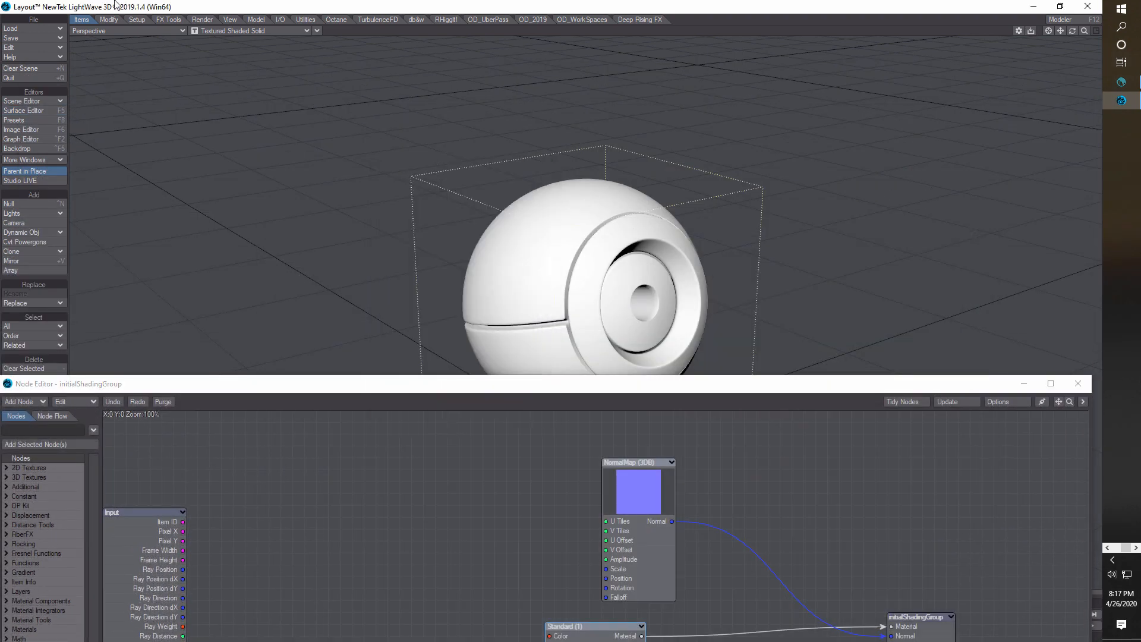
Step: Switch the perspective viewport to VPR rendering and delete the Standard and NormalMap nodes from the surface's graph
left_click(308, 33)
left_click(294, 83)
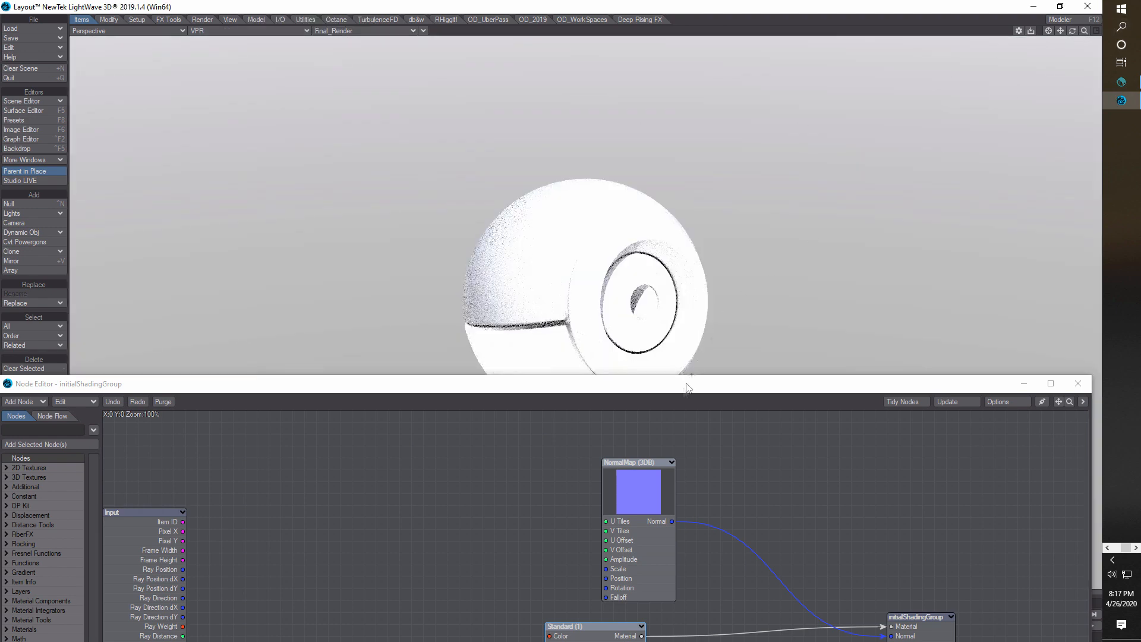
left_click_drag(658, 385, 592, 86)
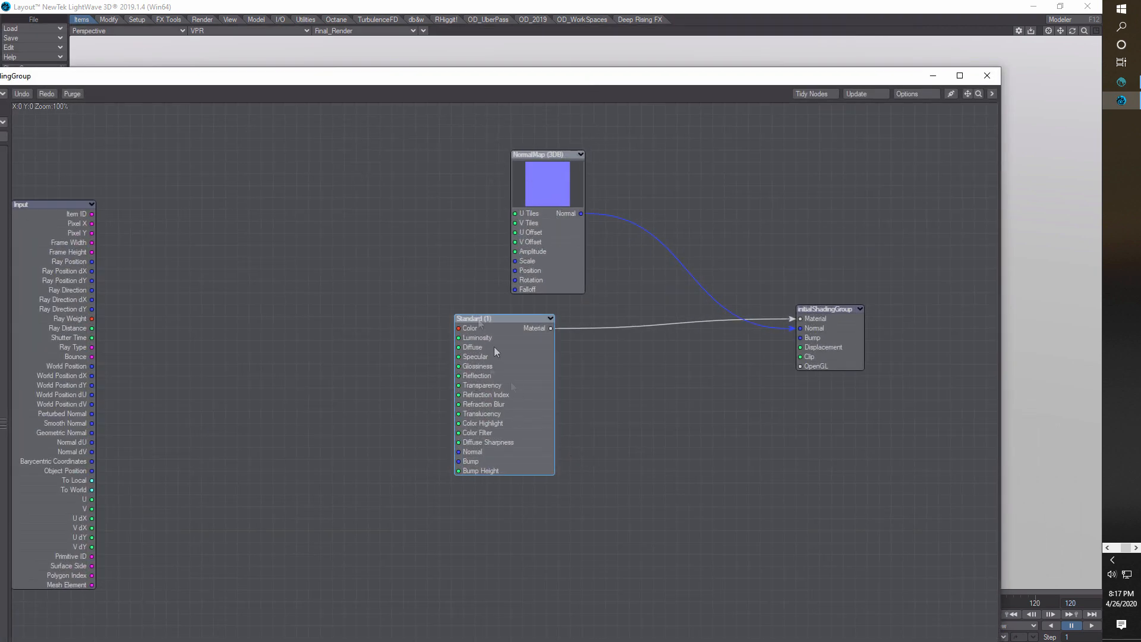
left_click_drag(387, 126, 700, 513)
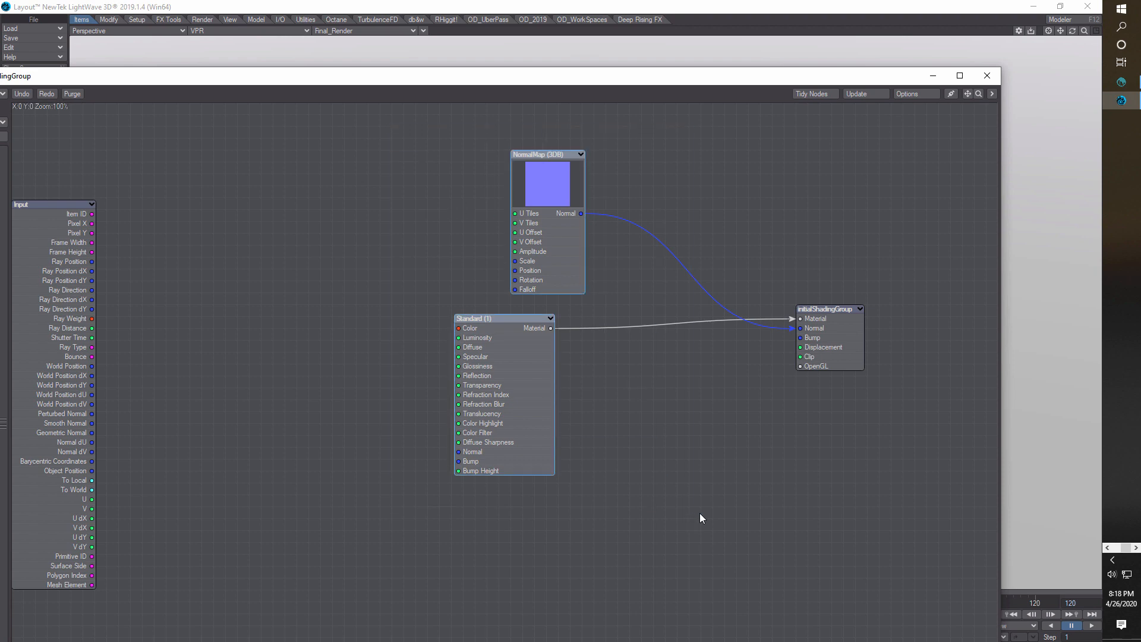
key("Delete")
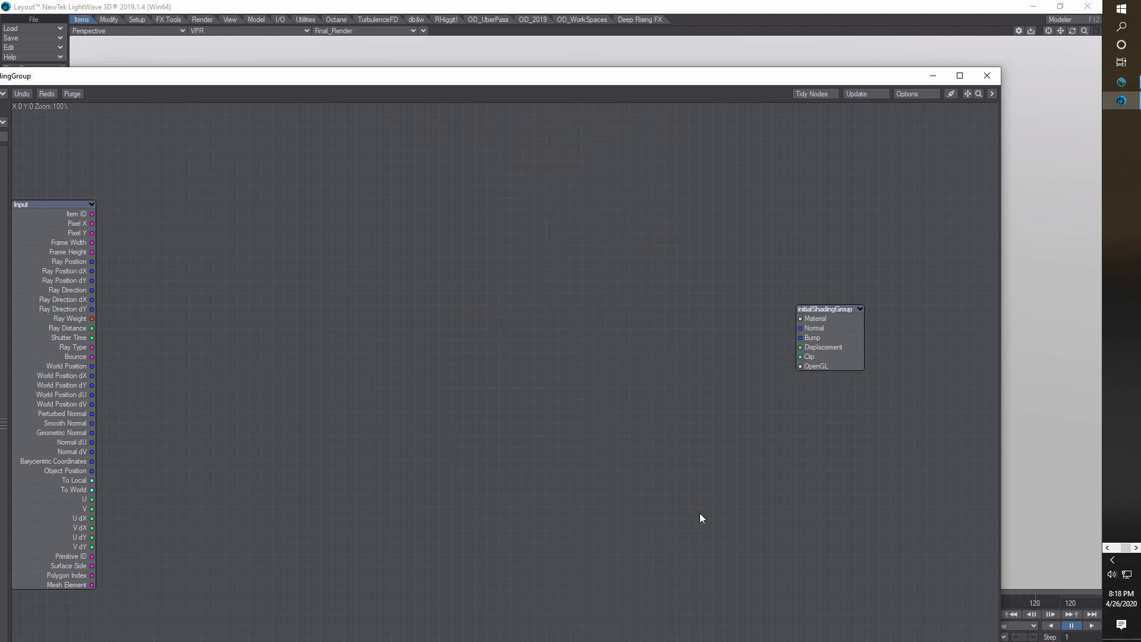
left_click(989, 80)
Step: Assign a Principled BSDF material to the initialShadingGroup surface and place its node clear of the surface output in the node graph
left_click(30, 113)
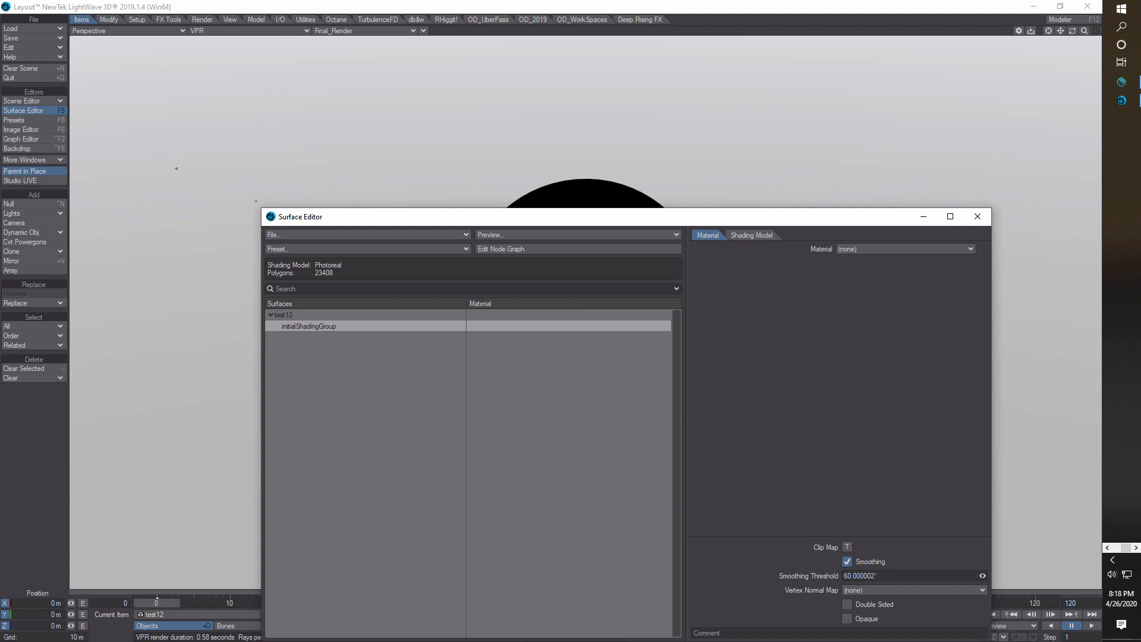
left_click(971, 250)
left_click(969, 214)
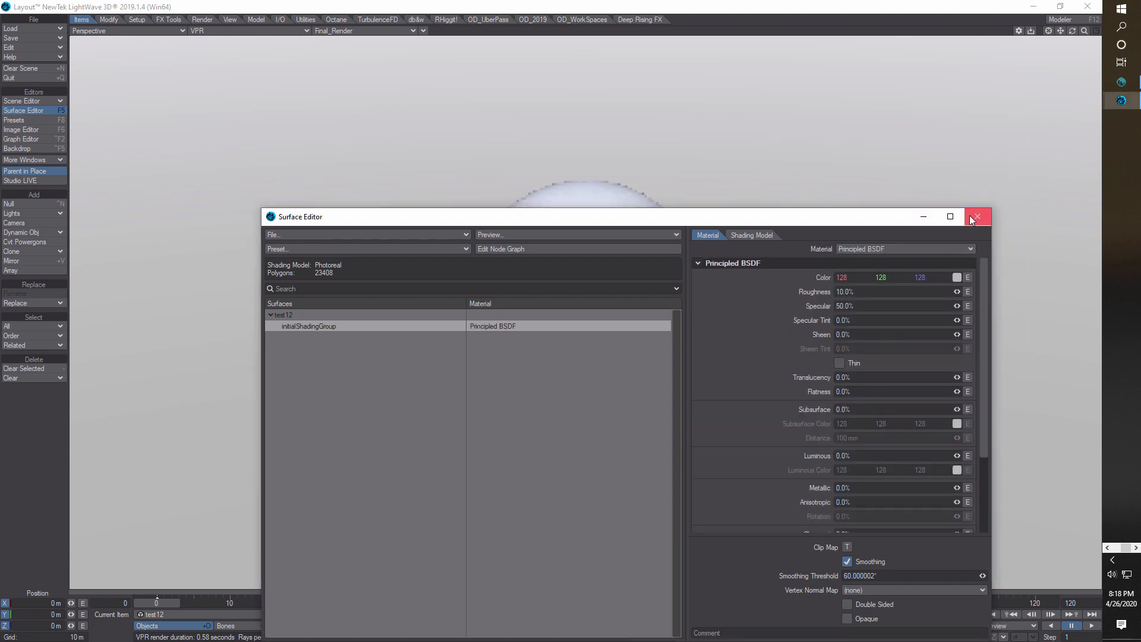
left_click(541, 250)
left_click_drag(683, 291, 762, 358)
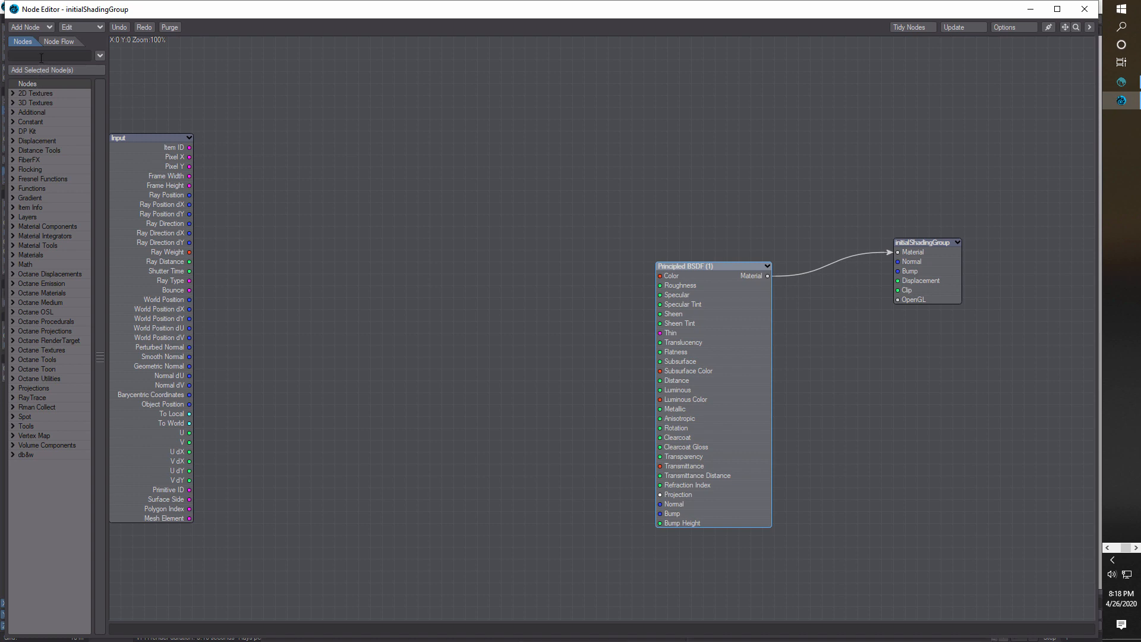
Step: Add a 2D Textures Image node to the graph and place it between the Input and Principled BSDF nodes
type("image")
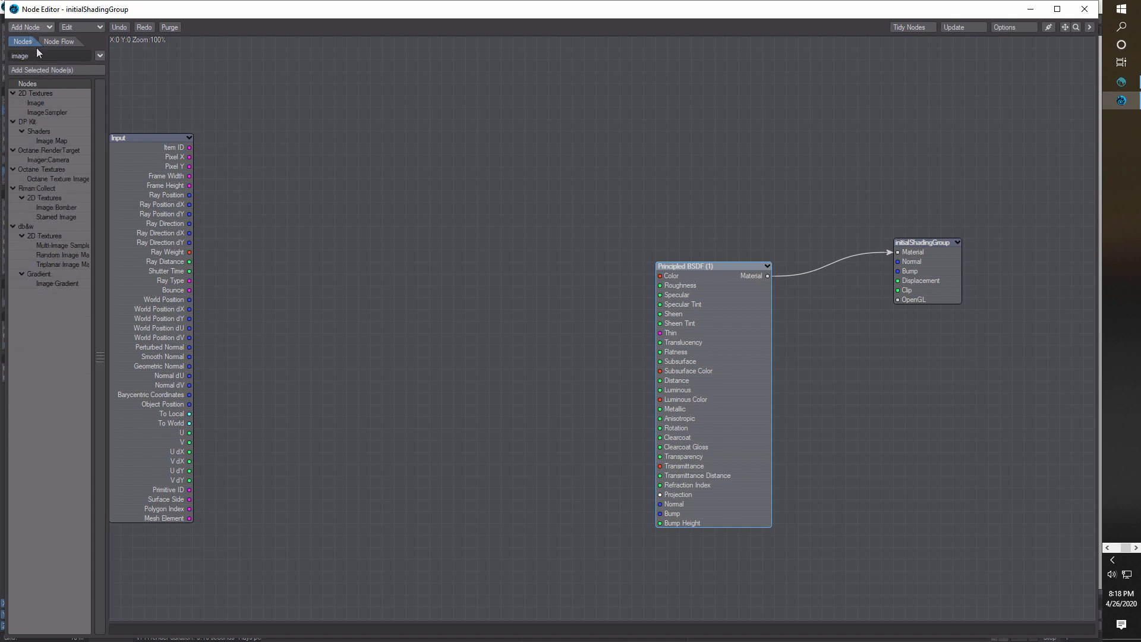
double_click(38, 104)
double_click(599, 276)
left_click(391, 176)
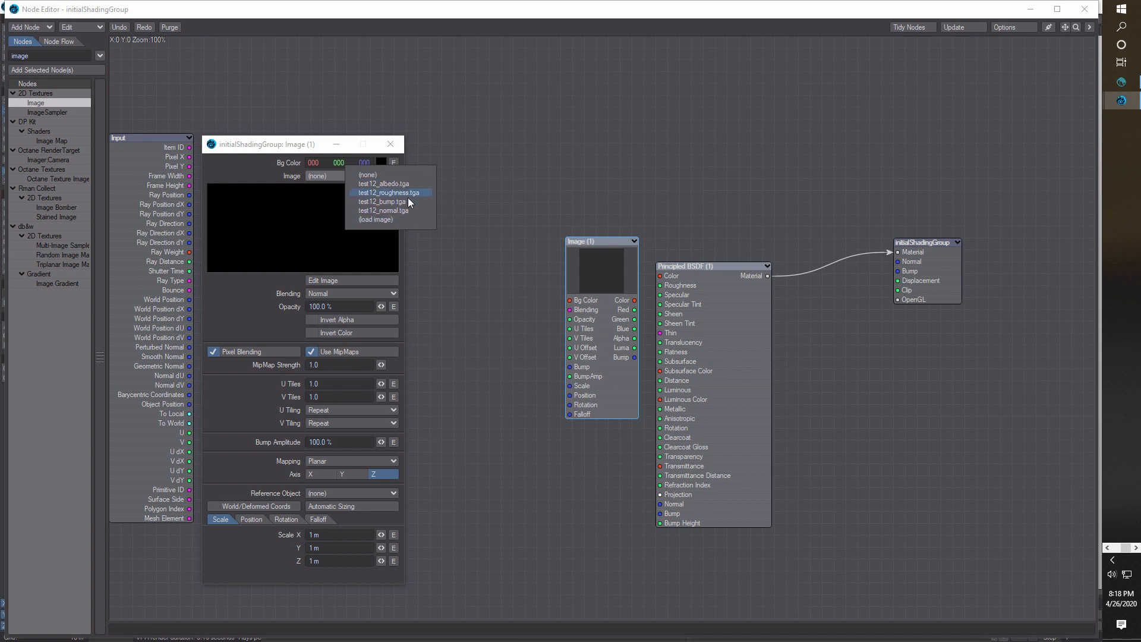
left_click(511, 179)
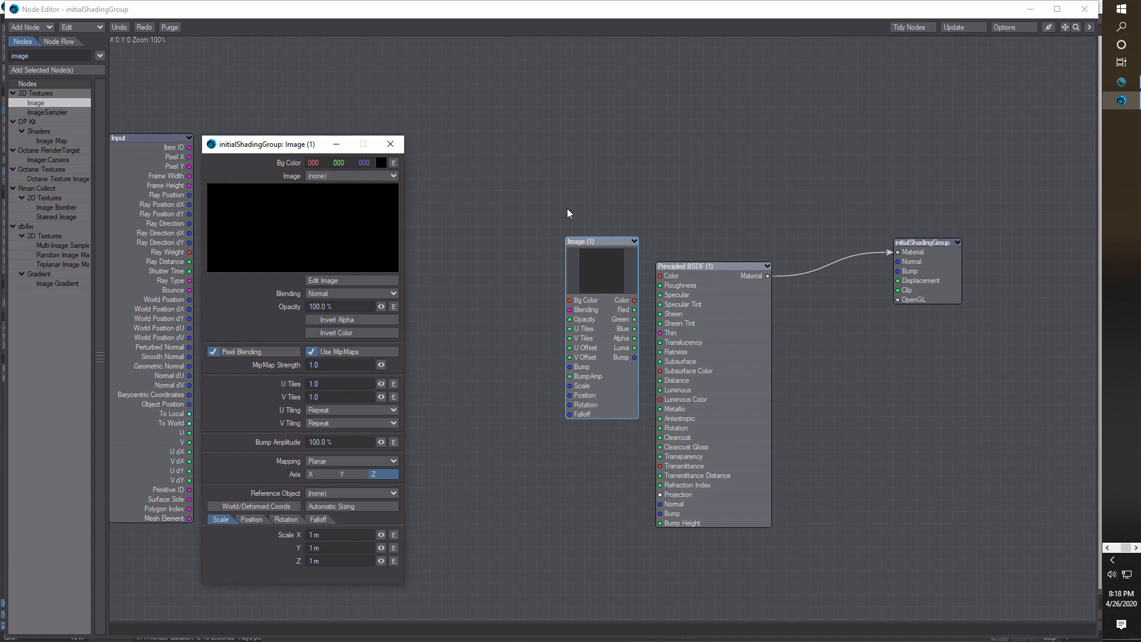
left_click_drag(587, 287, 415, 244)
Step: Assign test12_albedo.tga to the Image node and connect its Color output to the Principled BSDF's Color input
double_click(415, 229)
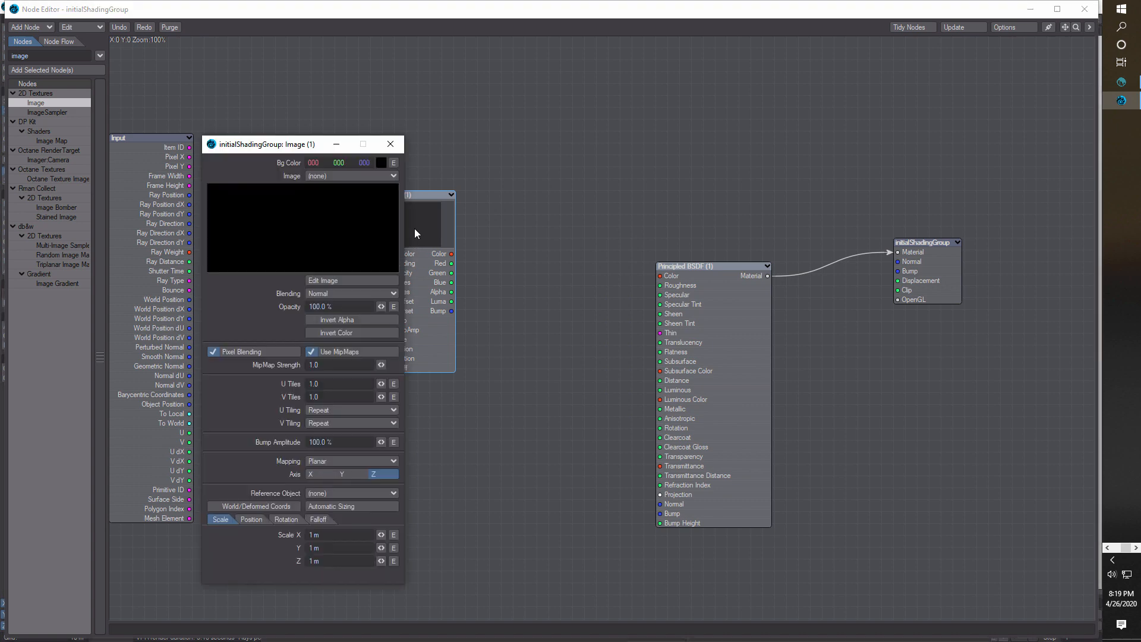
left_click(386, 180)
left_click(390, 188)
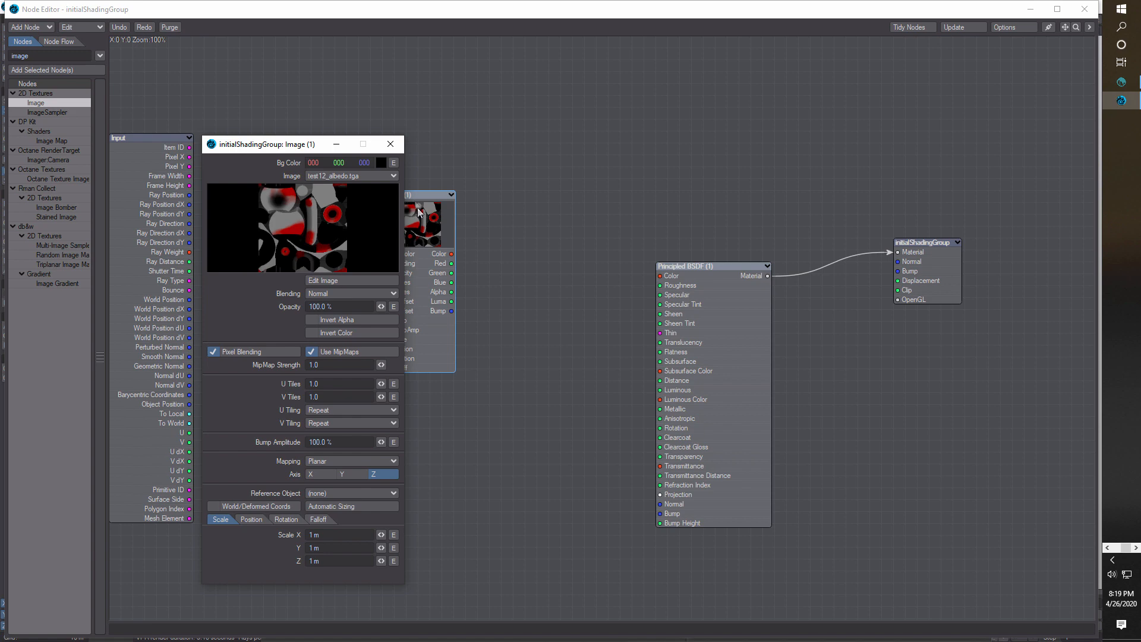
left_click(390, 144)
left_click_drag(454, 254, 659, 275)
Step: Minimize the node graph and Surface Editor and examine the albedo texture's mapping on the rendered model
left_click(1030, 11)
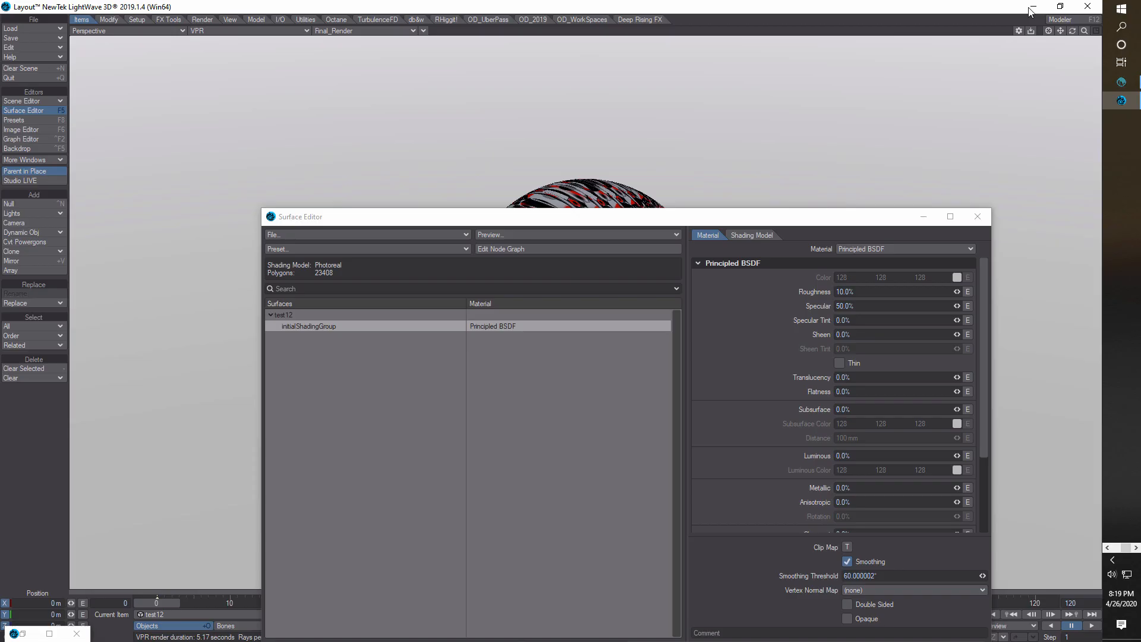
left_click(916, 215)
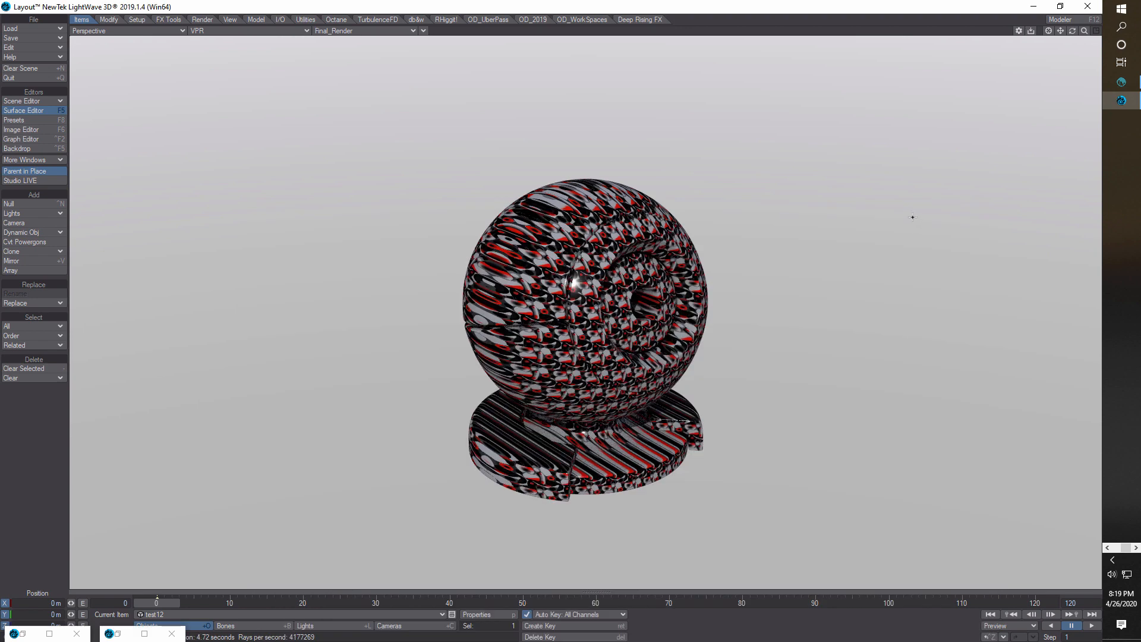
left_click(1072, 30)
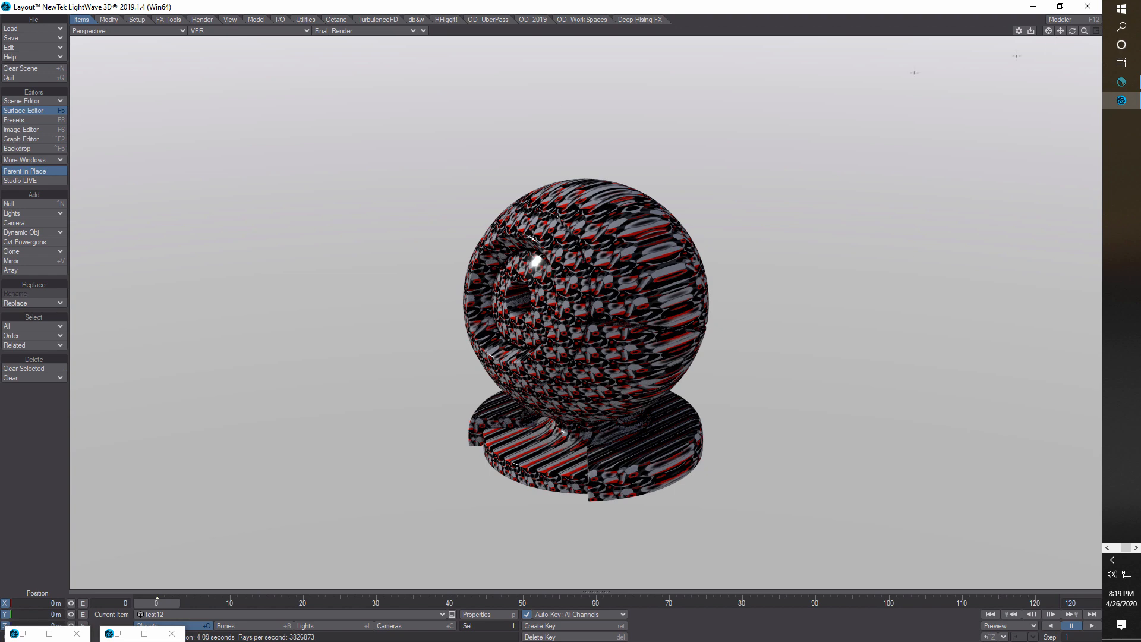
Step: Reopen the surface's node graph, set the albedo Image node's mapping to UV Map, and assign the model's UV map
left_click(27, 112)
left_click(510, 249)
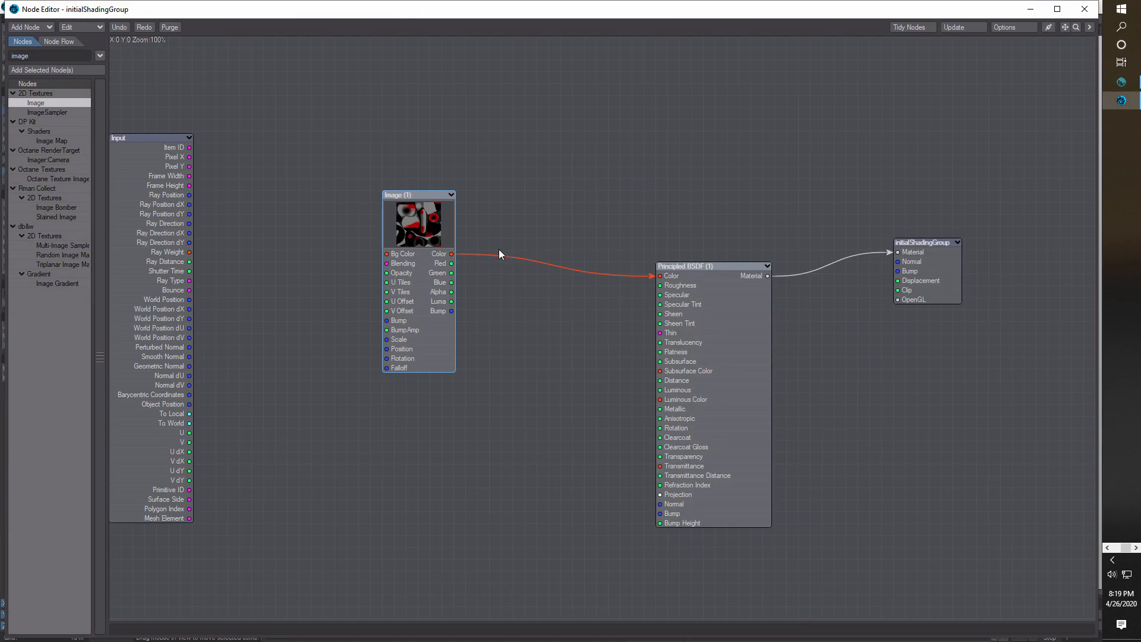
double_click(427, 229)
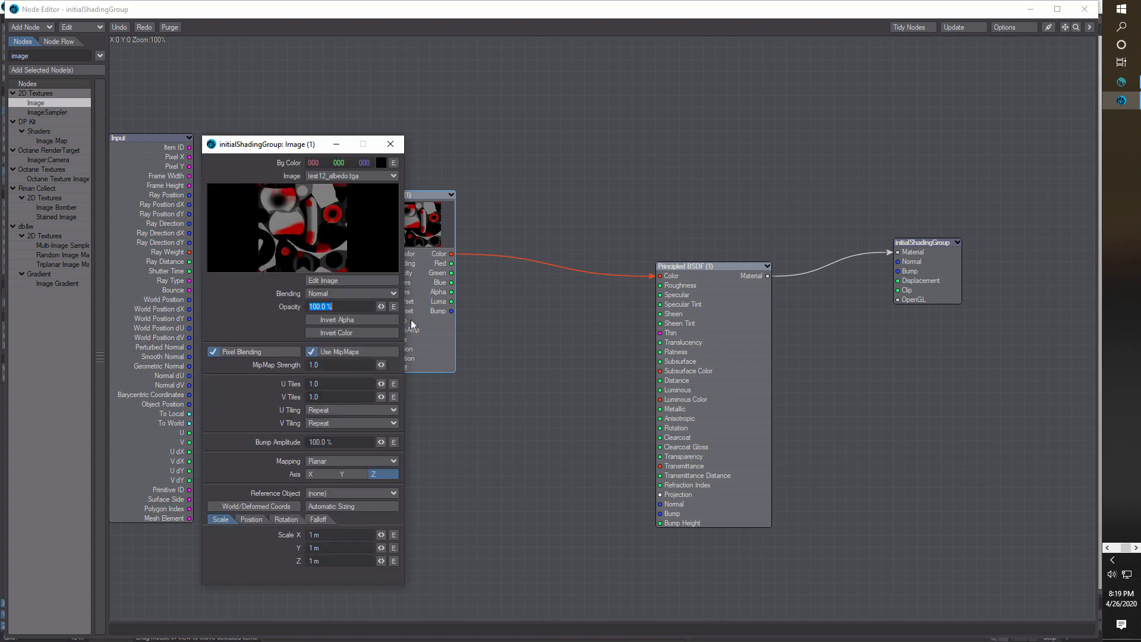
left_click(391, 461)
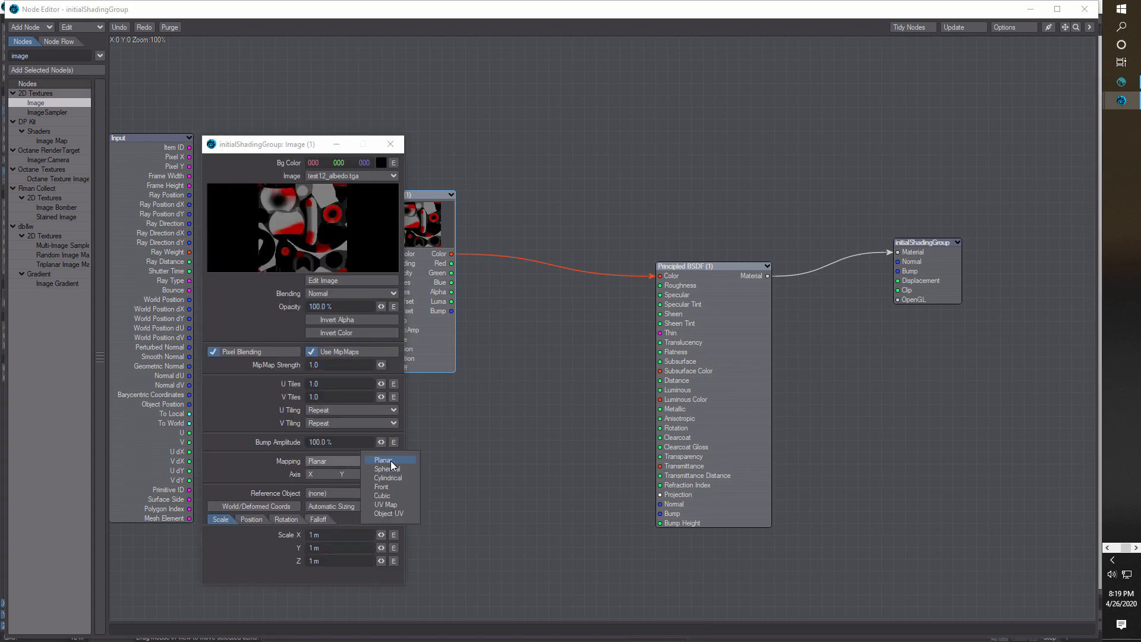
left_click(392, 505)
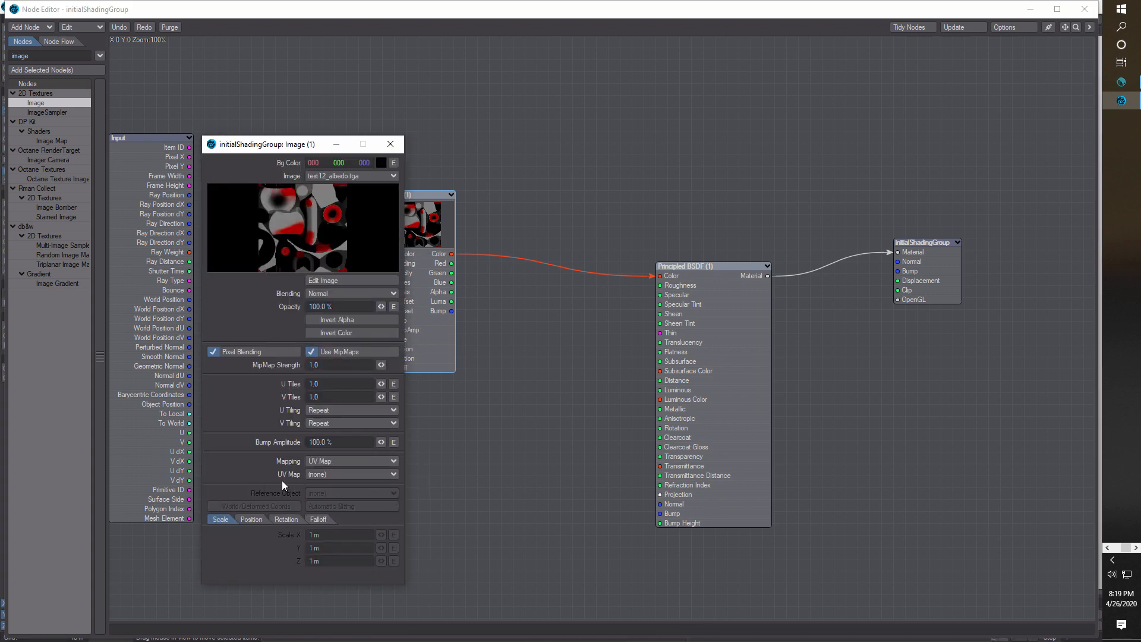
left_click(395, 473)
left_click(394, 483)
left_click(390, 144)
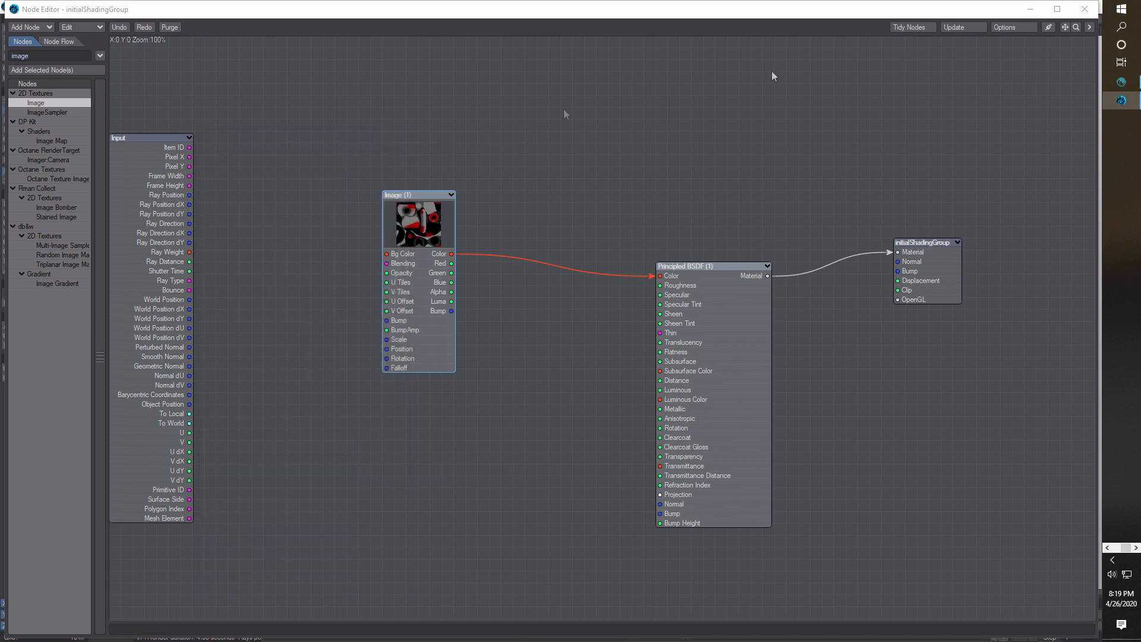
Step: Minimize the editors and inspect the UV-mapped red and grey paint on the VPR-rendered model from several angles
left_click(1030, 9)
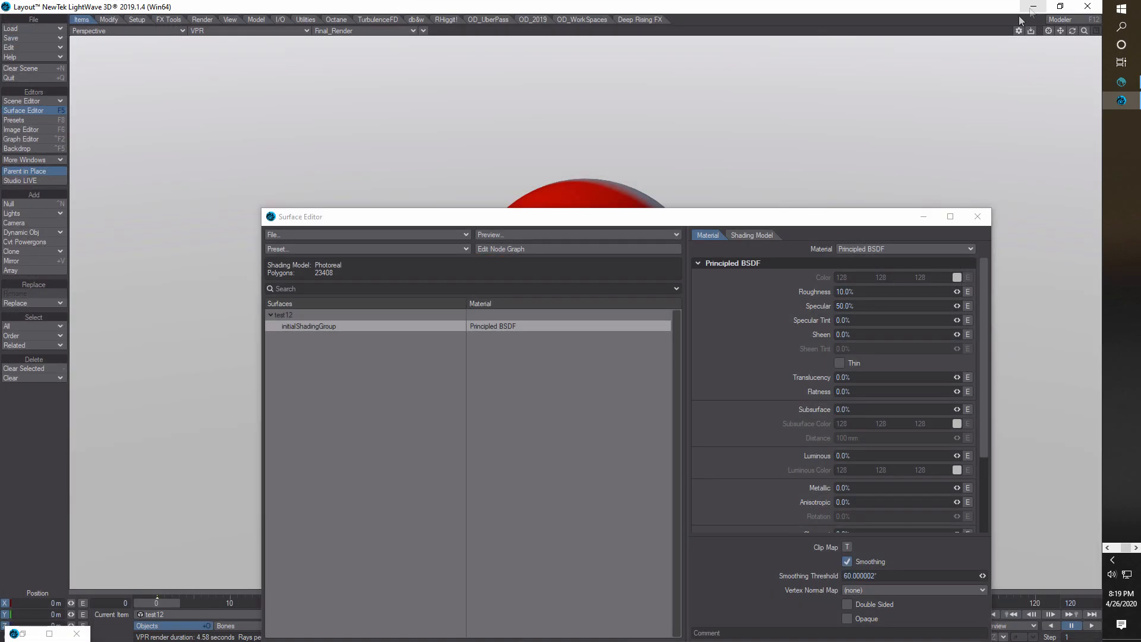
left_click(923, 217)
left_click_drag(1073, 31, 1113, 32)
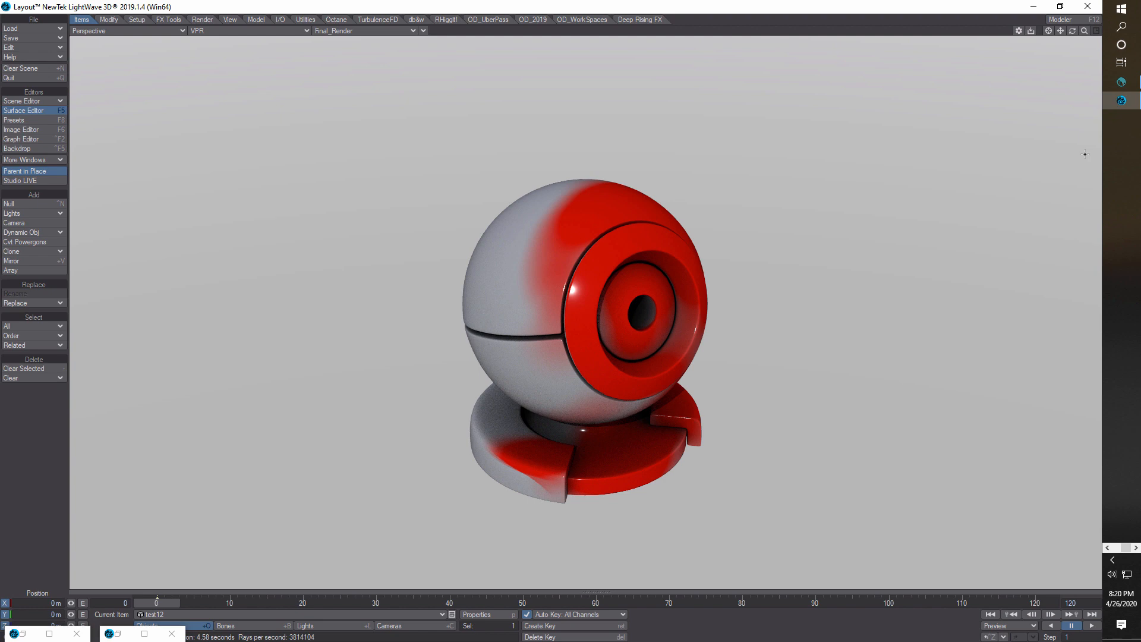
left_click_drag(1071, 33, 1107, 46)
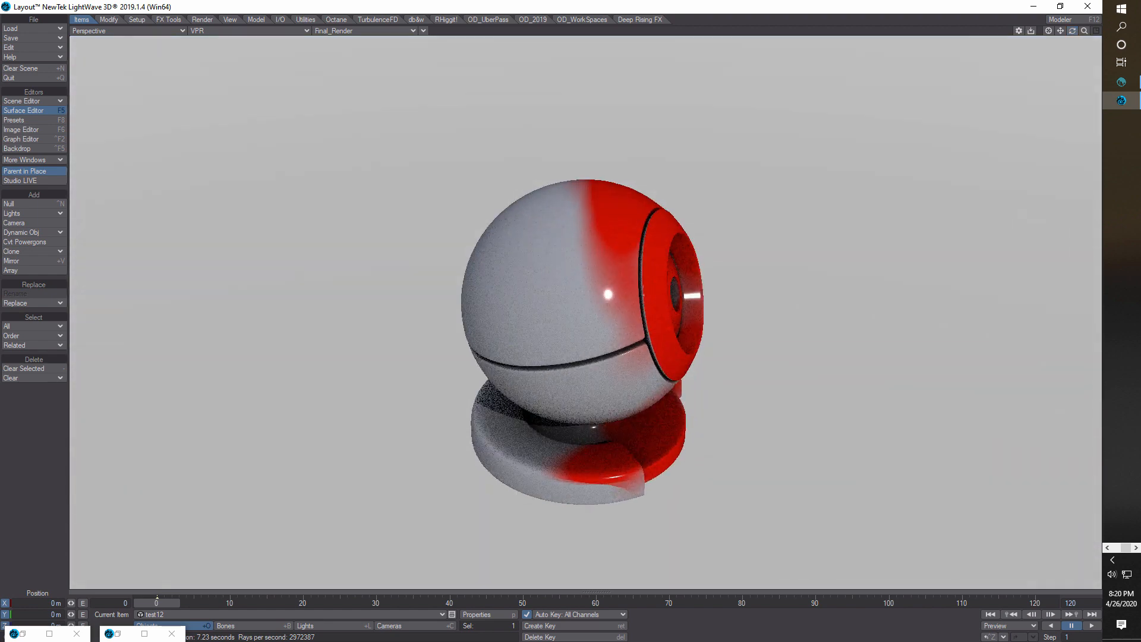
left_click_drag(1073, 32, 1051, 33)
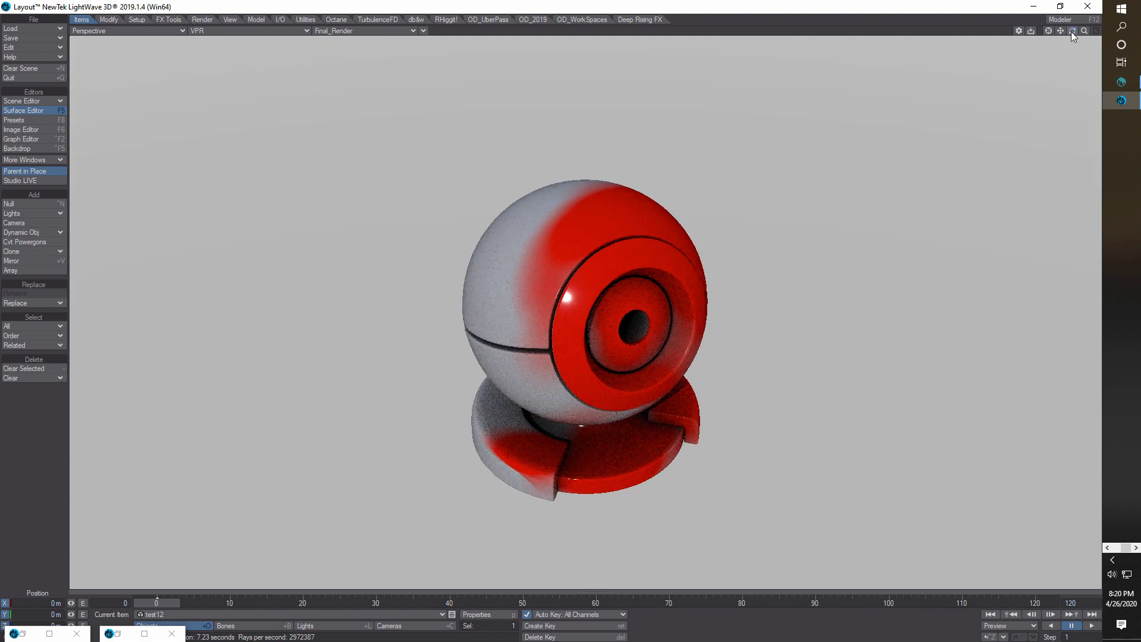